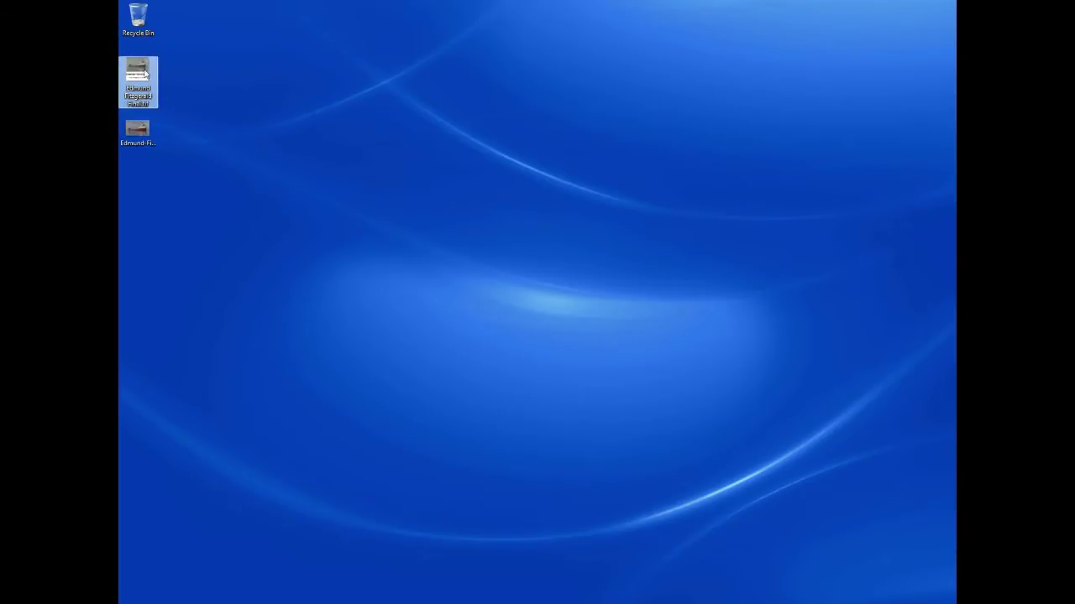
Open the Edmund Fitzgerald Final image in Windows Photo Viewer.
{"action": "right_click", "coordinate": [145, 74]}
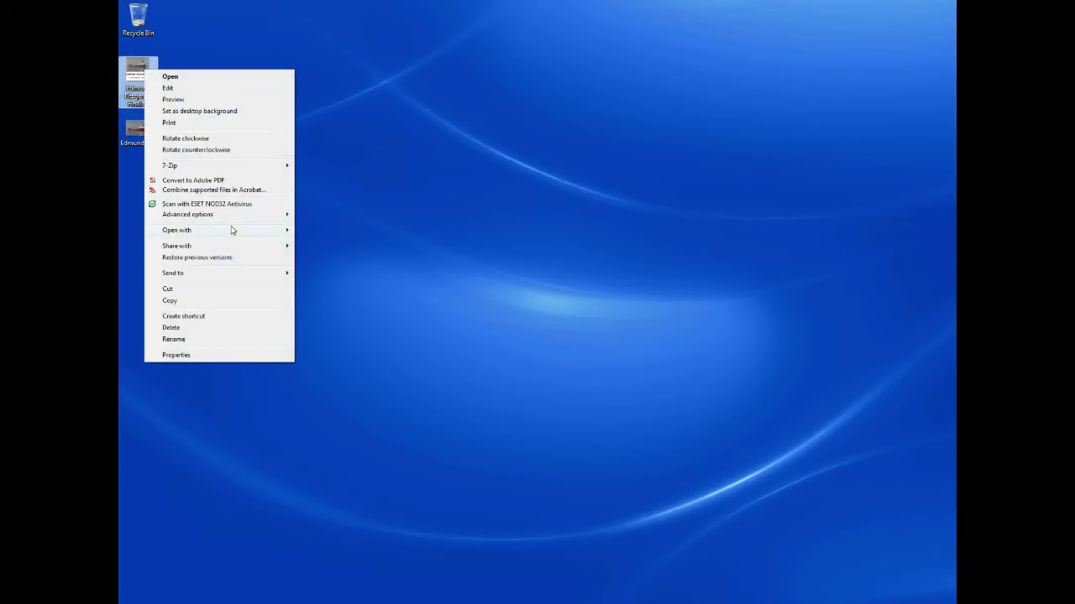
{"action": "mouse_move", "coordinate": [232, 230]}
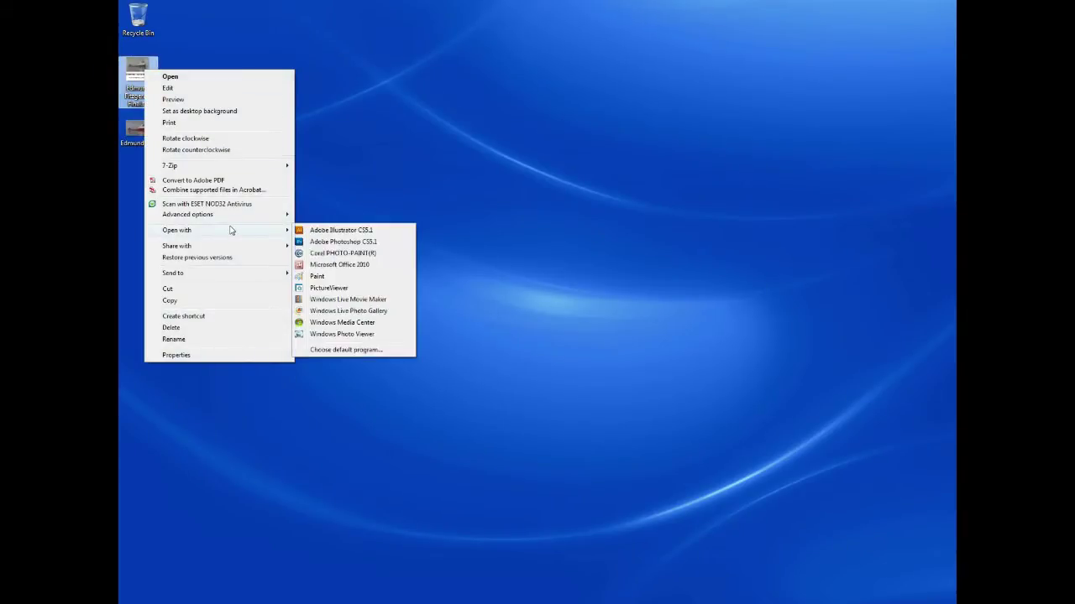
{"action": "left_click", "coordinate": [347, 335]}
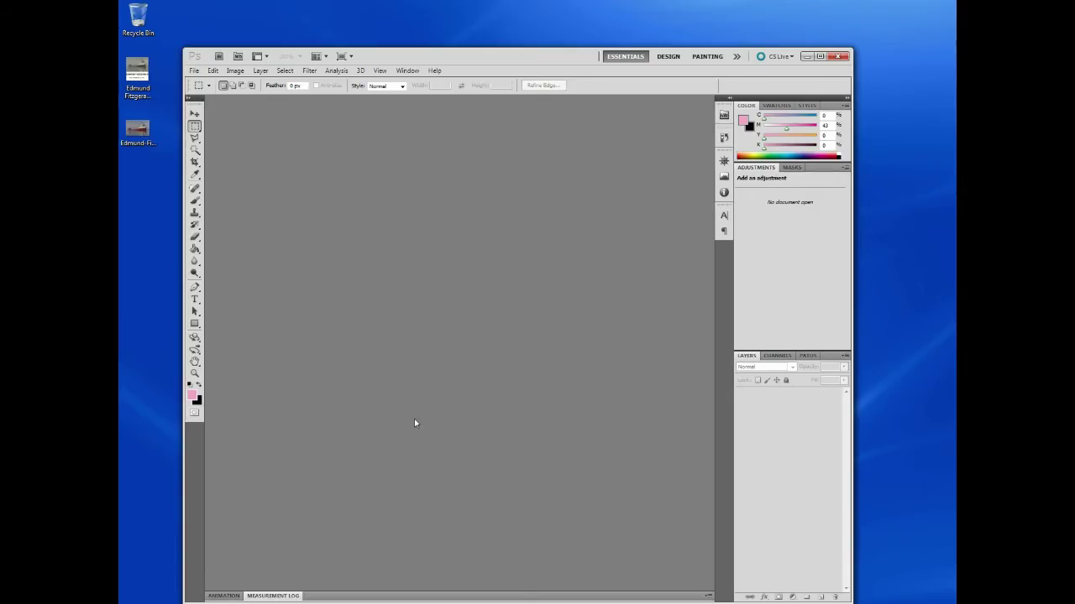
Maximize Photoshop and open Edmund-Fitzgerald.jpg from the Desktop.
{"action": "left_click", "coordinate": [819, 56]}
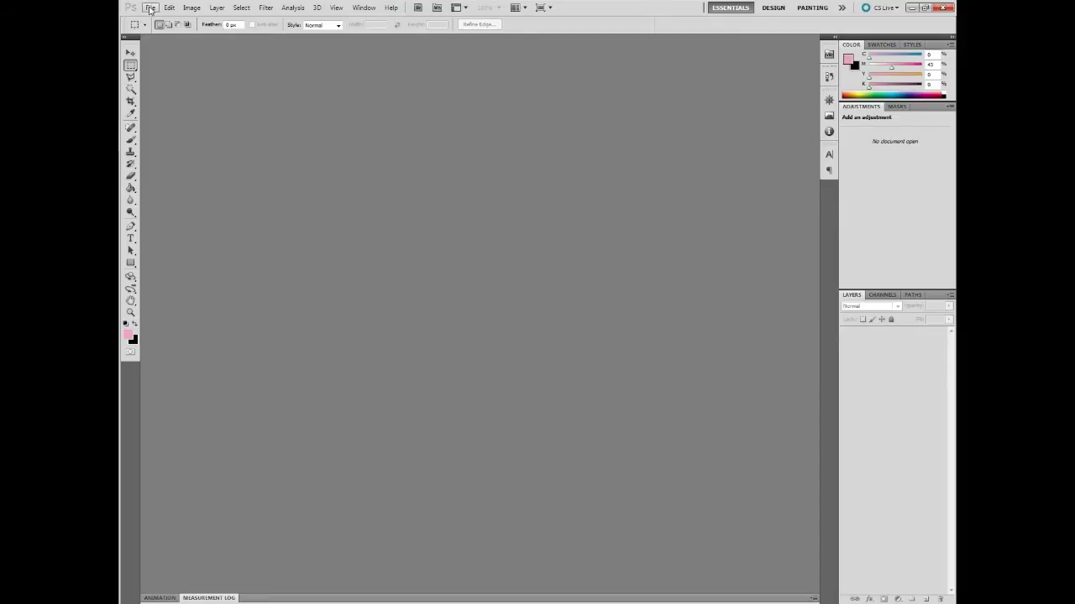
{"action": "left_click", "coordinate": [150, 9]}
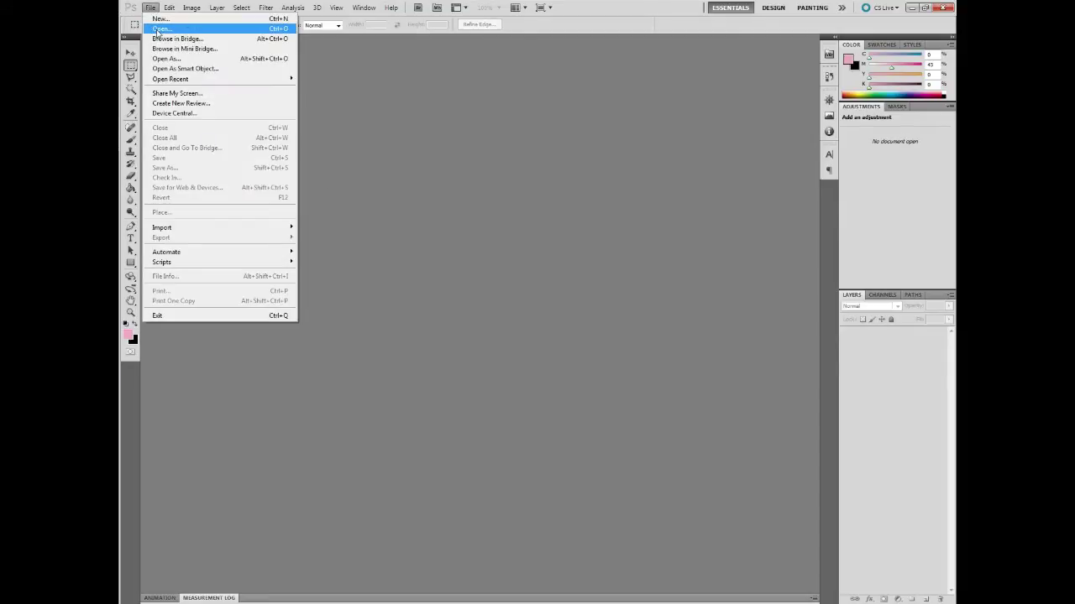
{"action": "left_click", "coordinate": [157, 29]}
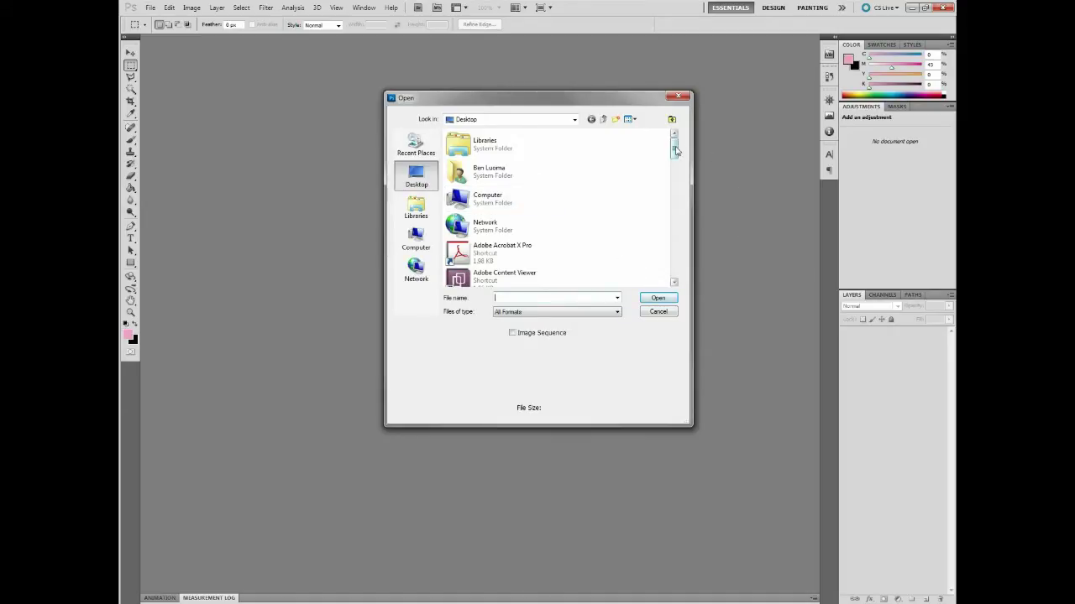
{"action": "left_click_drag", "start_coordinate": [676, 150], "coordinate": [675, 229]}
{"action": "left_click", "coordinate": [497, 221]}
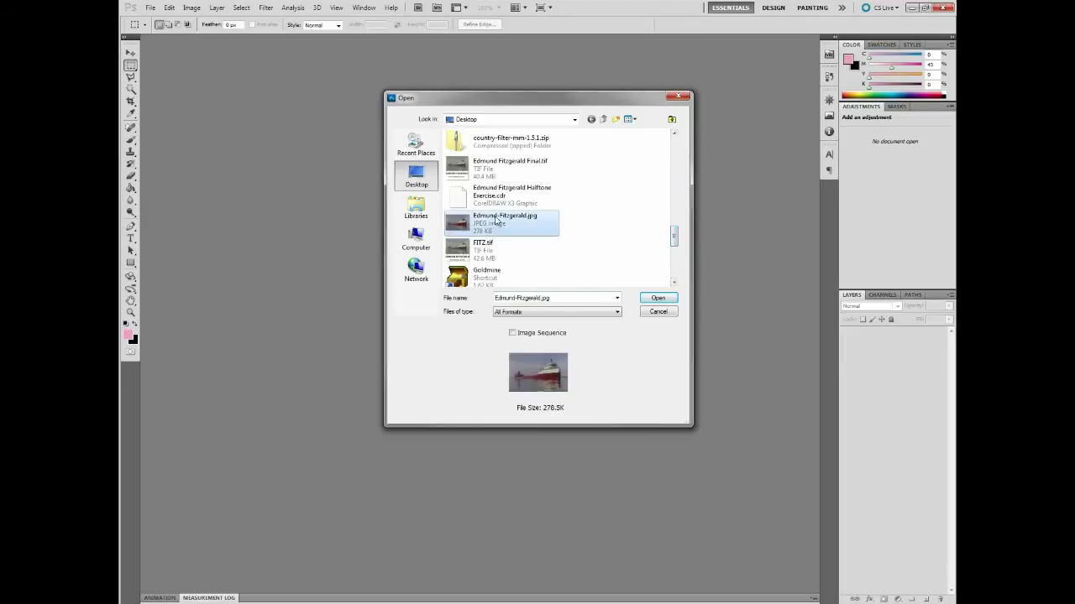
{"action": "left_click", "coordinate": [659, 299]}
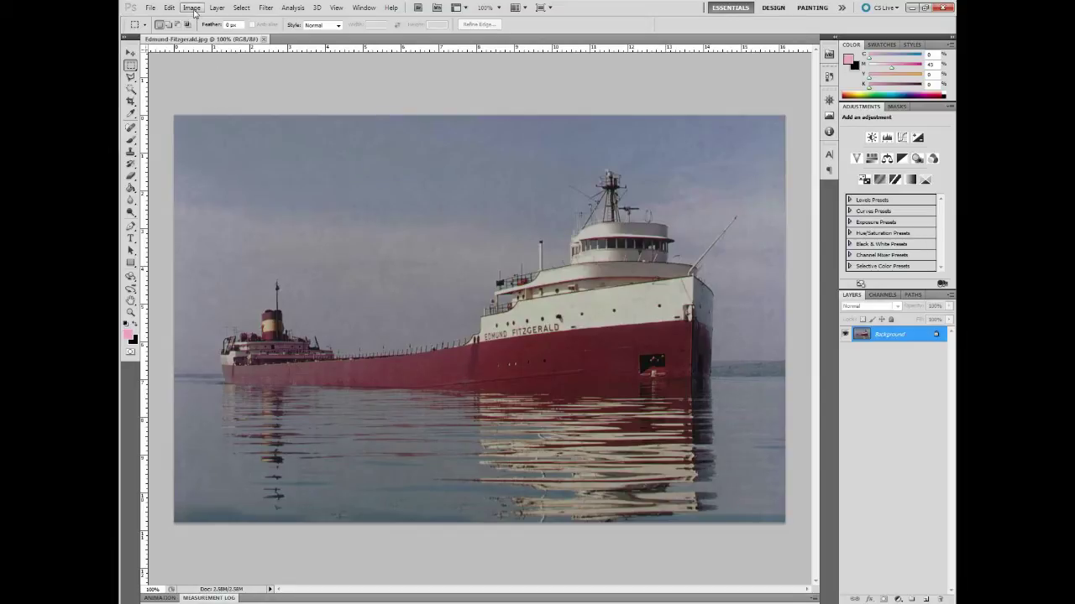
Convert the ship photo to Grayscale mode, discarding its colour information.
{"action": "left_click", "coordinate": [193, 12]}
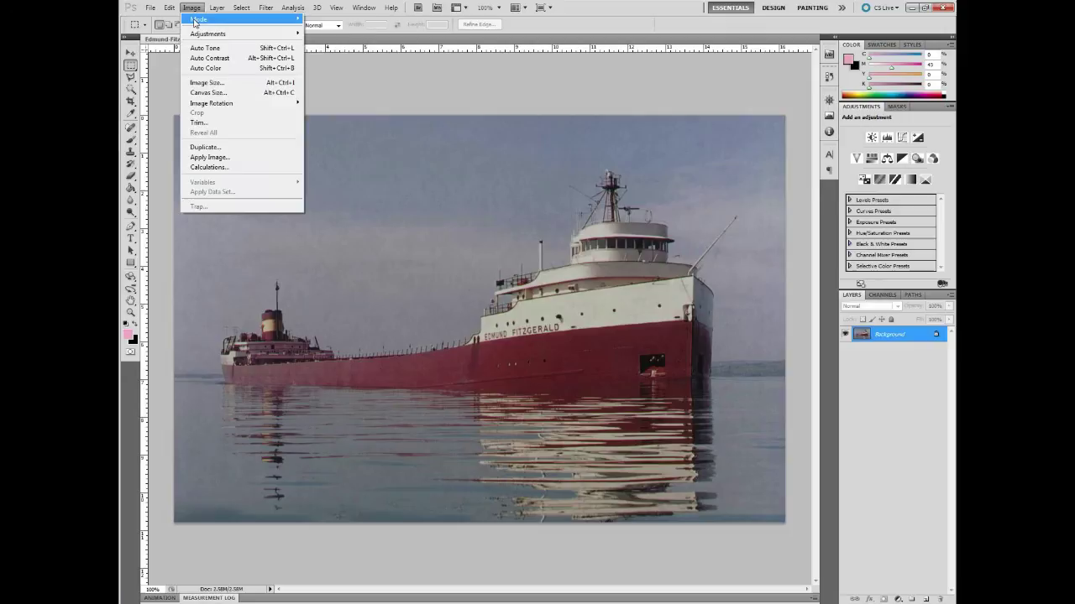
{"action": "mouse_move", "coordinate": [195, 20]}
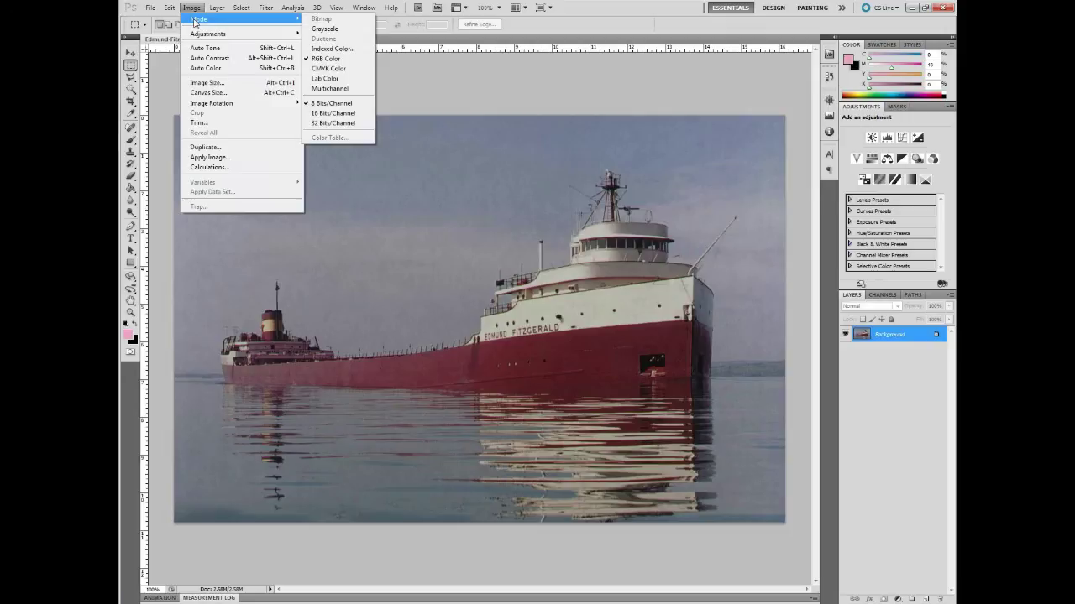
{"action": "left_click", "coordinate": [325, 28]}
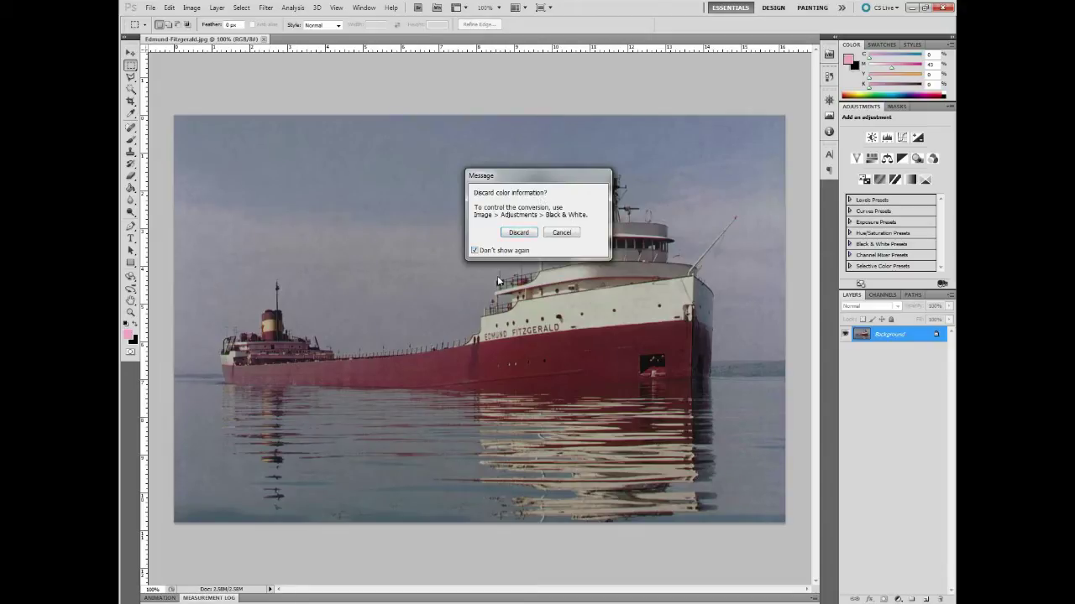
{"action": "left_click", "coordinate": [476, 251]}
{"action": "left_click", "coordinate": [475, 251]}
{"action": "left_click", "coordinate": [518, 232]}
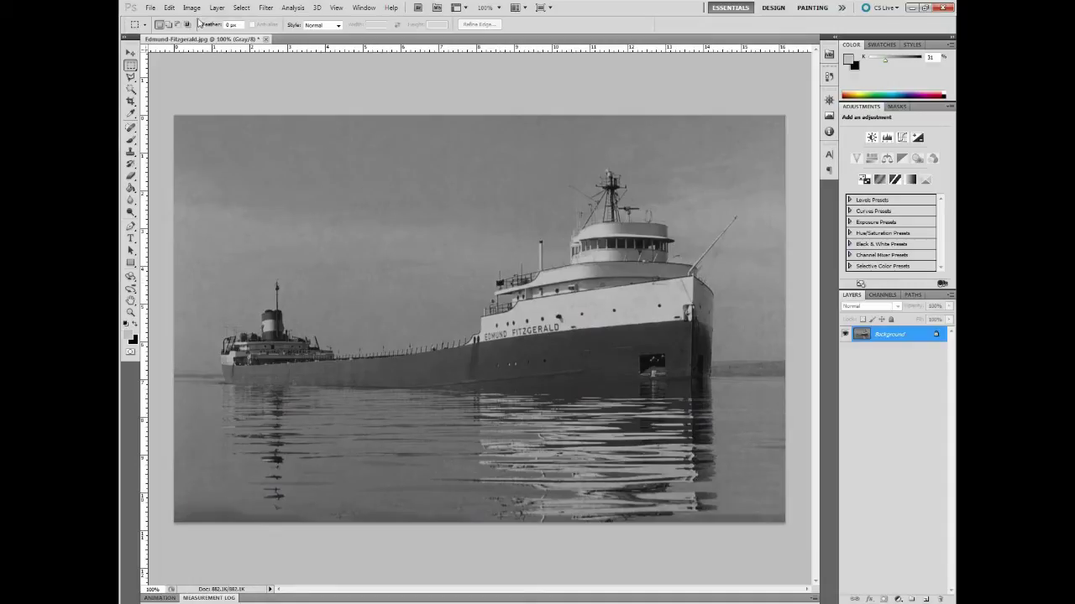
Resize the image to 5 inches wide at 800 pixels/inch (4000 × 2666 px) and zoom out.
{"action": "left_click", "coordinate": [192, 9]}
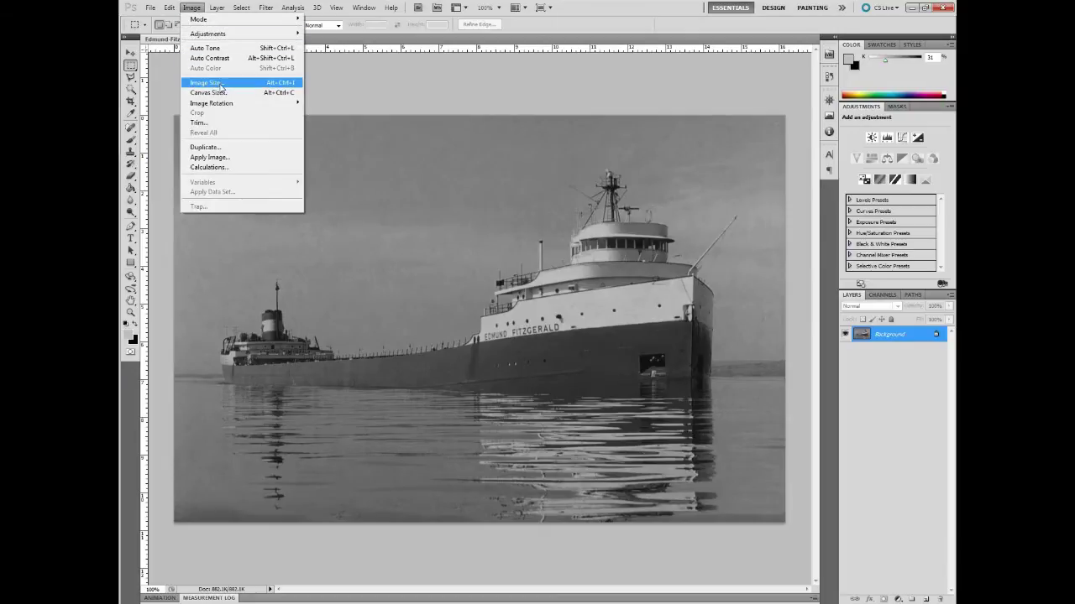
{"action": "left_click", "coordinate": [220, 85]}
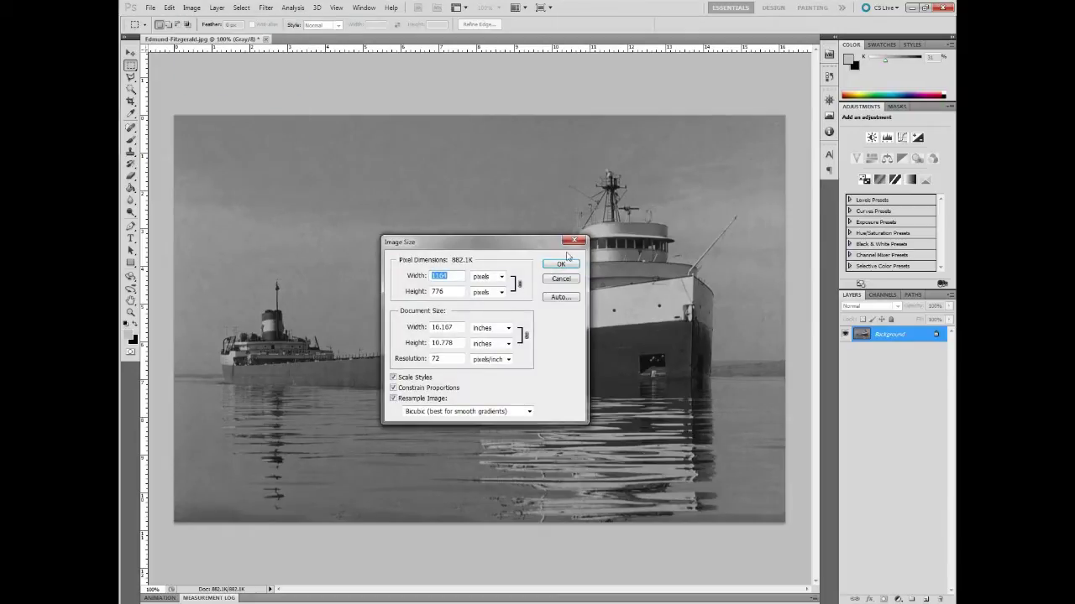
{"action": "left_click_drag", "start_coordinate": [533, 242], "coordinate": [635, 203]}
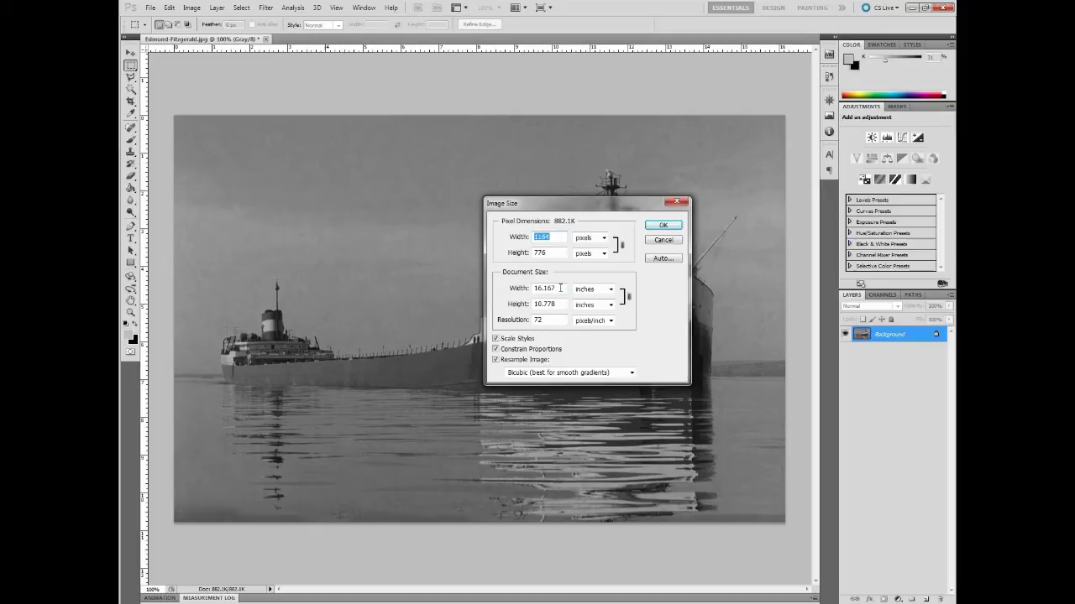
{"action": "left_click_drag", "start_coordinate": [556, 289], "coordinate": [521, 288]}
{"action": "type", "text": "5"}
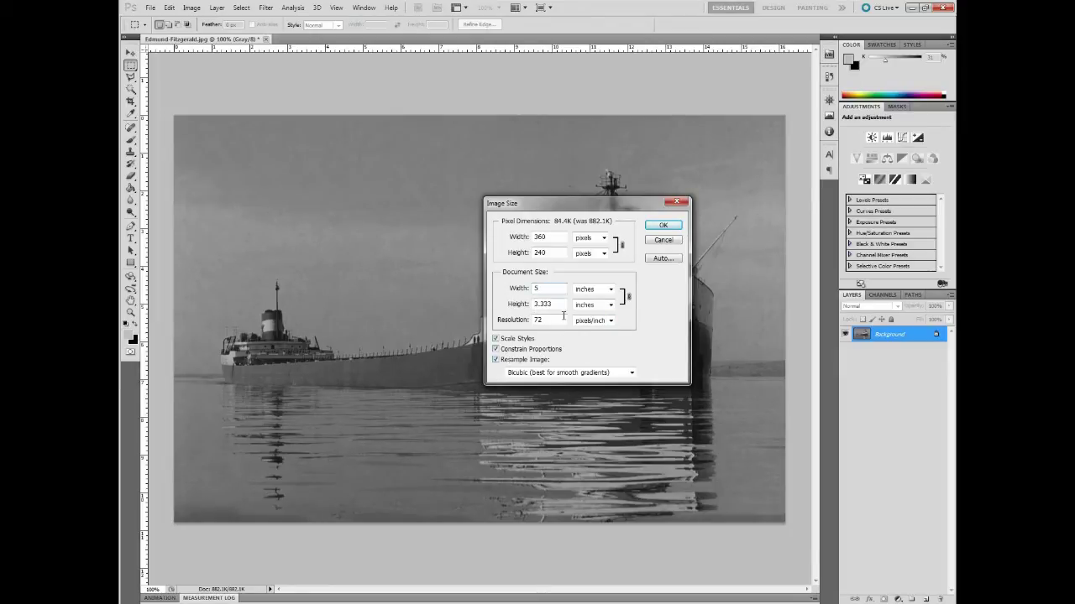
{"action": "type", "text": "10"}
{"action": "key", "text": "BackSpace"}
{"action": "key", "text": "BackSpace"}
{"action": "type", "text": "5"}
{"action": "double_click", "coordinate": [557, 322]}
{"action": "type", "text": "800"}
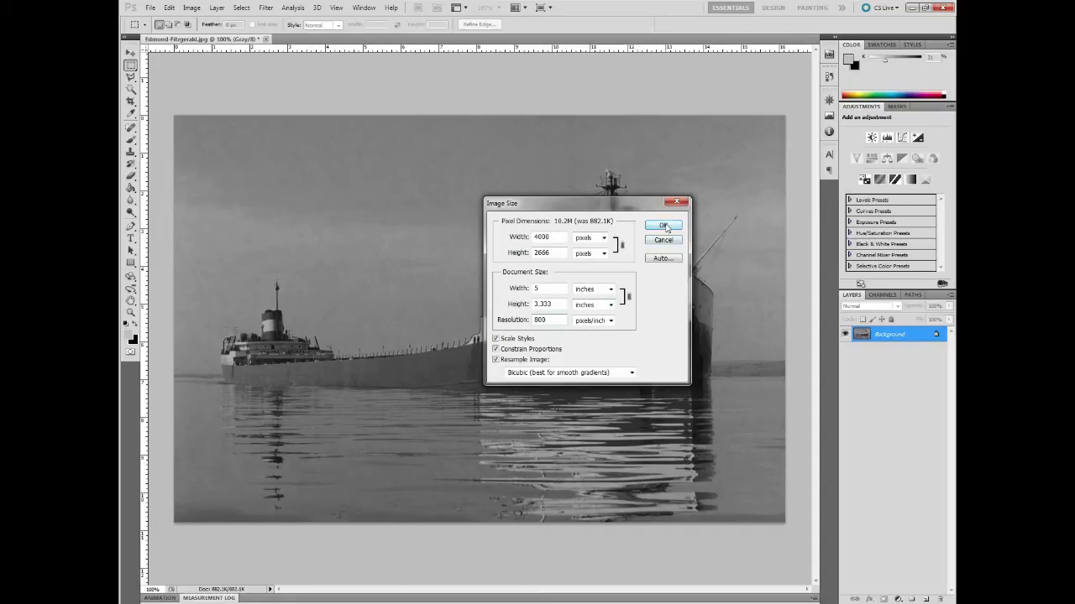
{"action": "left_click", "coordinate": [663, 227]}
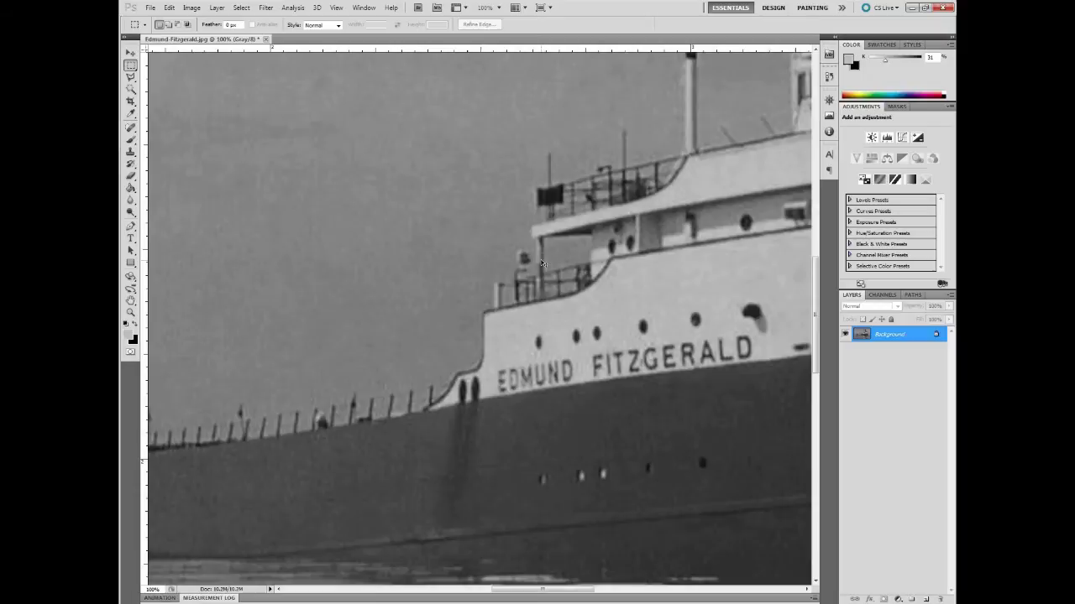
{"action": "key", "text": "ctrl+minus"}
{"action": "key", "text": "ctrl+minus"}
{"action": "key", "text": "ctrl+minus"}
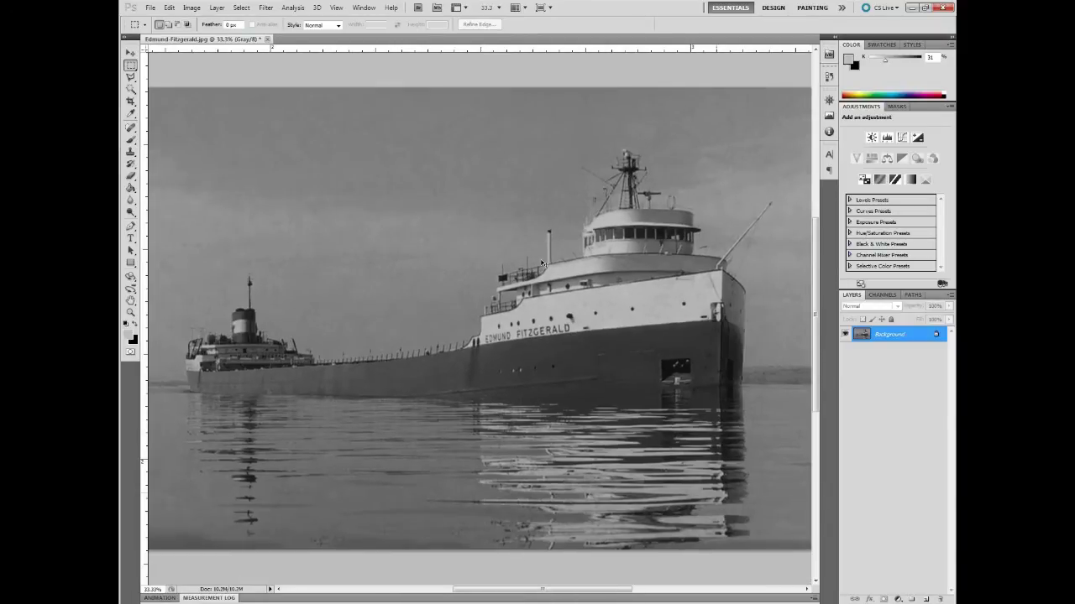
{"action": "key", "text": "ctrl+minus"}
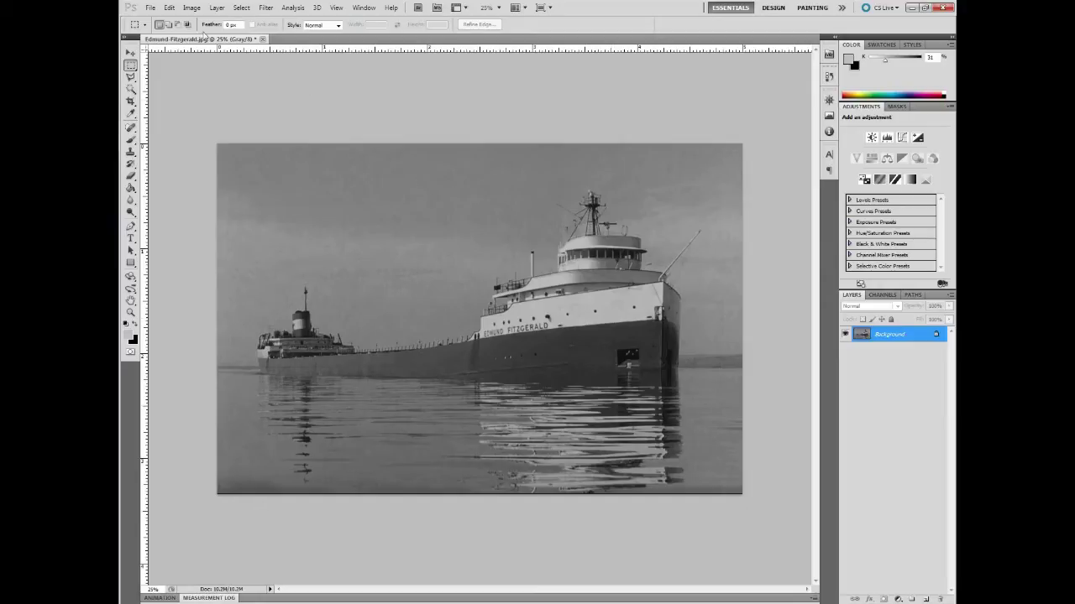
Start a Bitmap conversion with 800 pixels/inch output using the Halftone Screen method.
{"action": "left_click", "coordinate": [192, 10]}
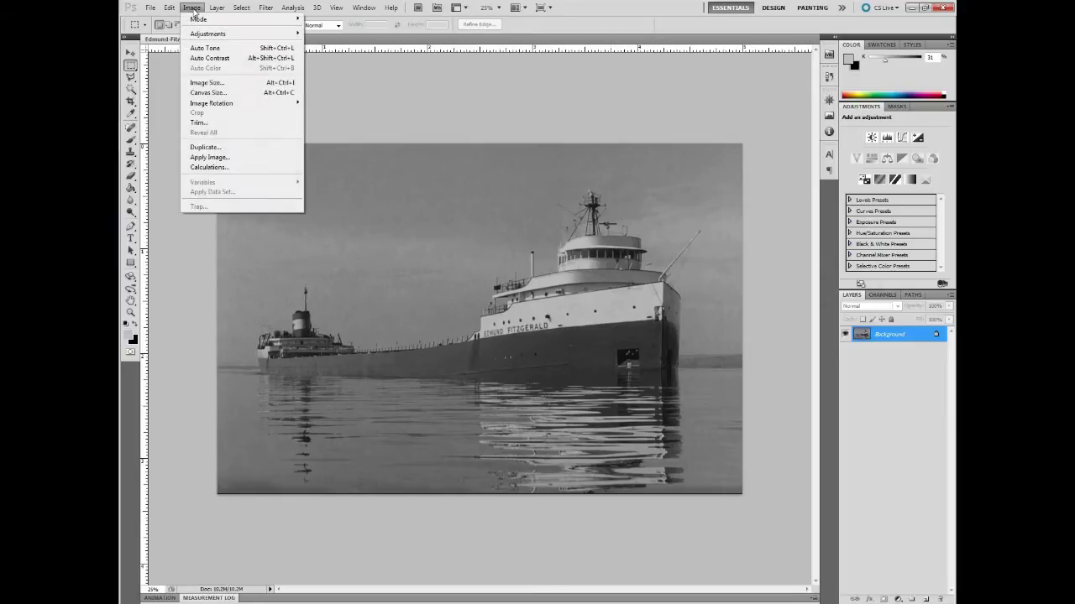
{"action": "mouse_move", "coordinate": [197, 19]}
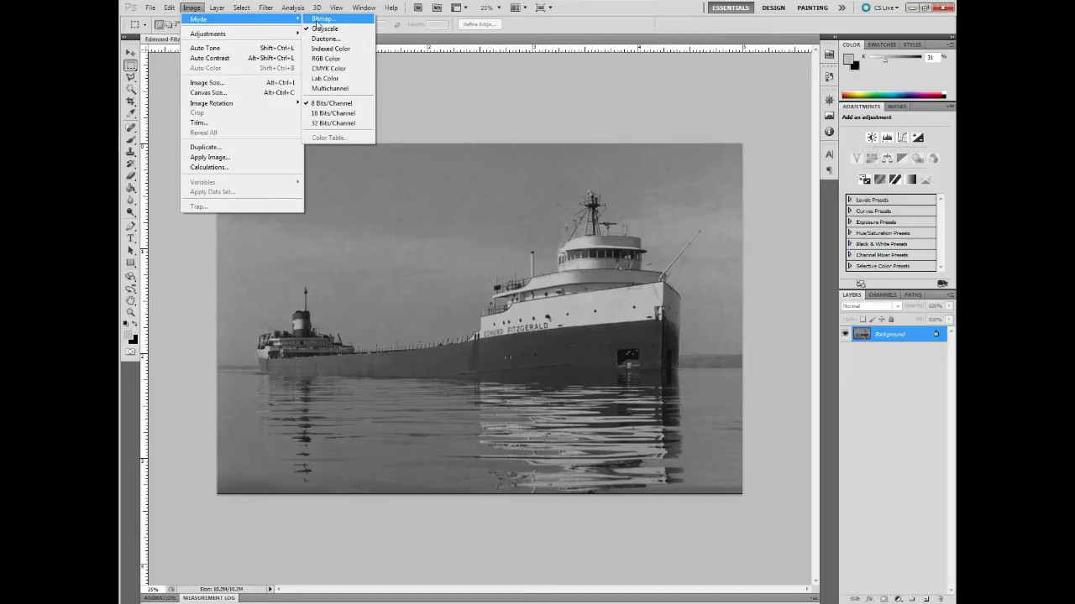
{"action": "left_click", "coordinate": [316, 19]}
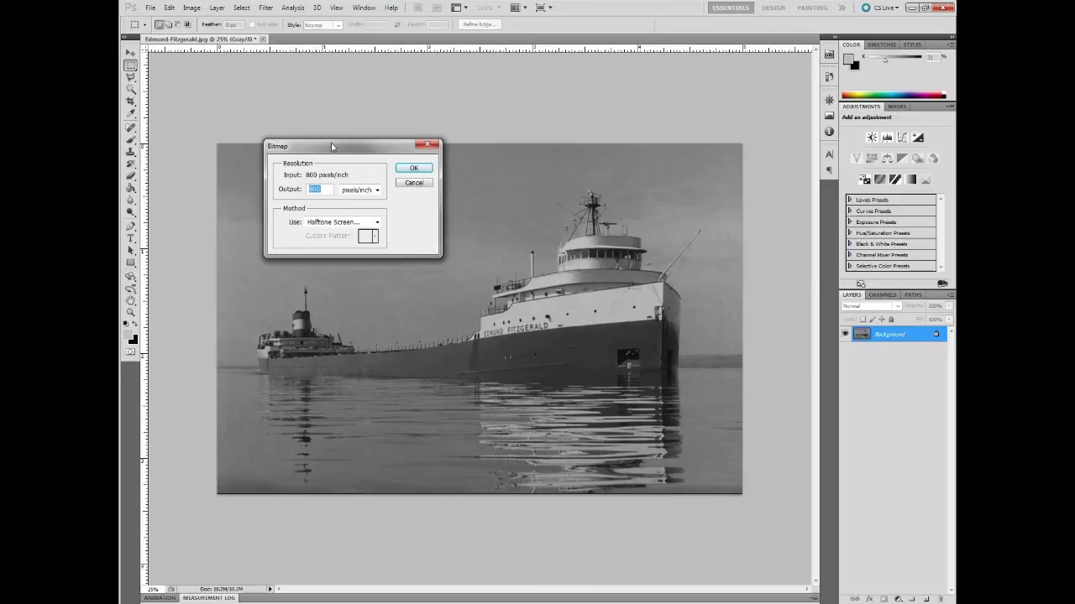
{"action": "left_click_drag", "start_coordinate": [332, 147], "coordinate": [505, 186]}
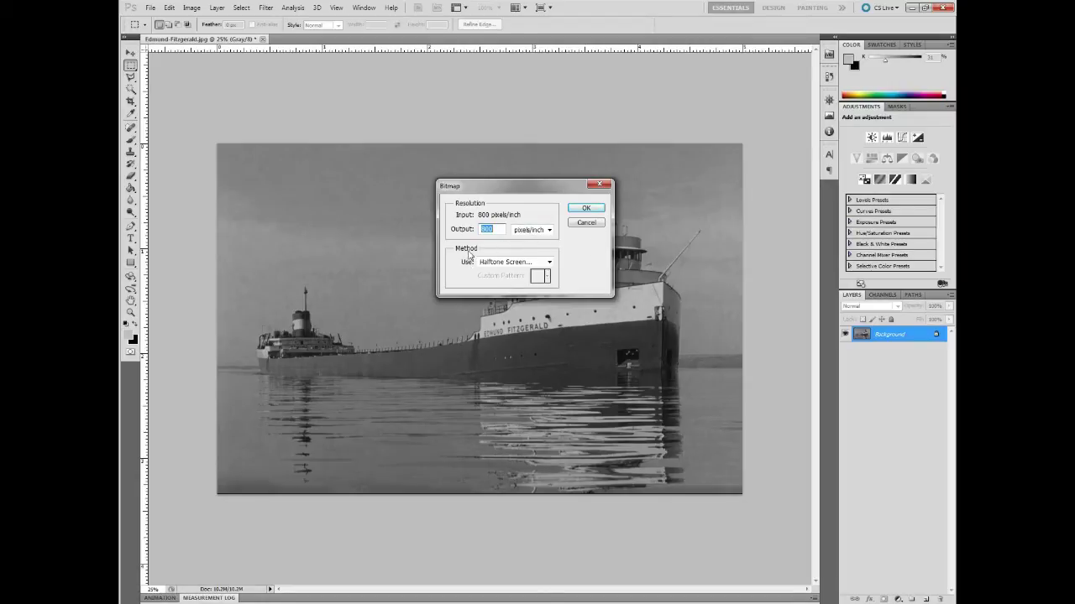
{"action": "left_click", "coordinate": [549, 262]}
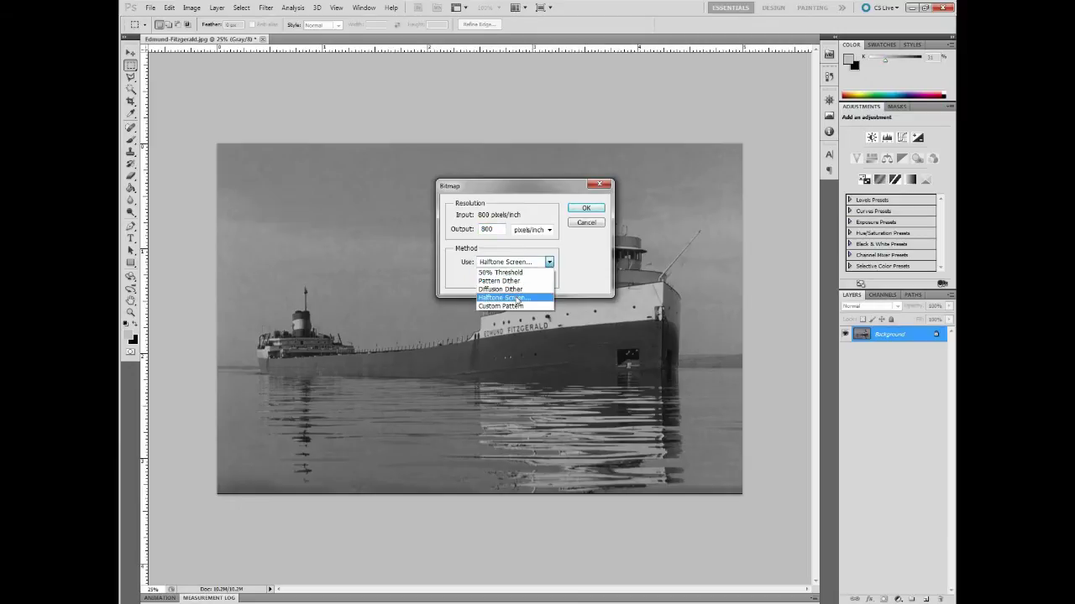
{"action": "left_click", "coordinate": [514, 297]}
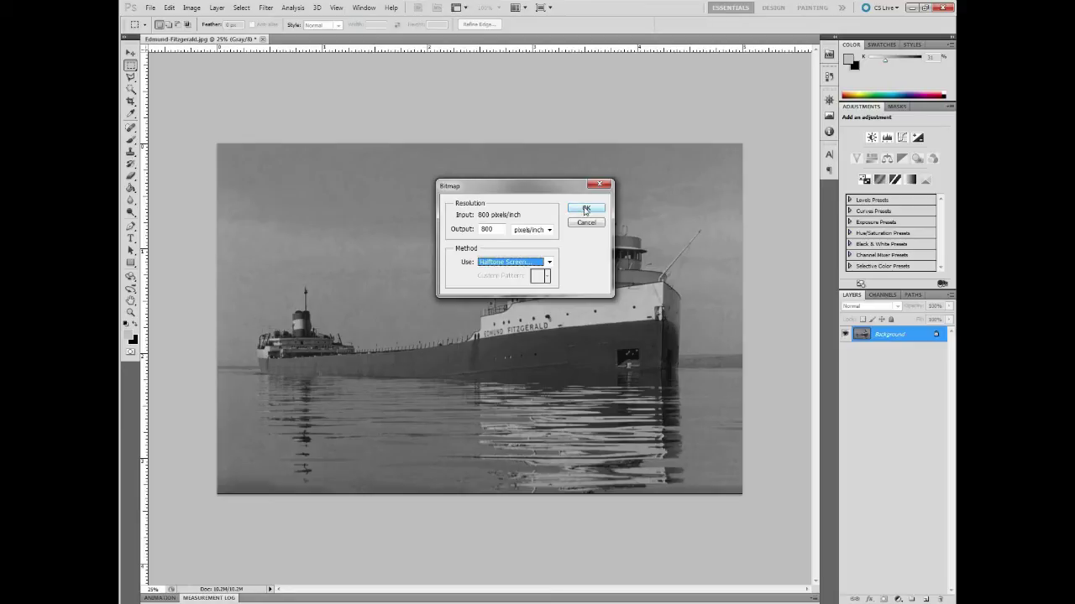
{"action": "left_click", "coordinate": [585, 210]}
Apply a 55 lines/inch, 45-degree Round-dot halftone screen to the photo.
{"action": "left_click_drag", "start_coordinate": [515, 180], "coordinate": [488, 219]}
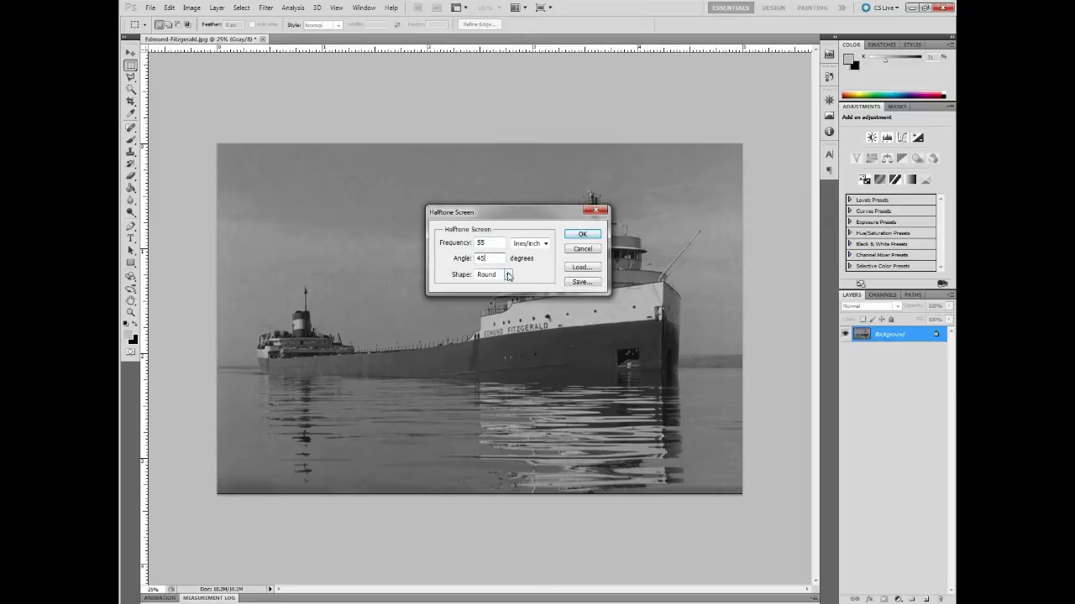
{"action": "left_click", "coordinate": [507, 275]}
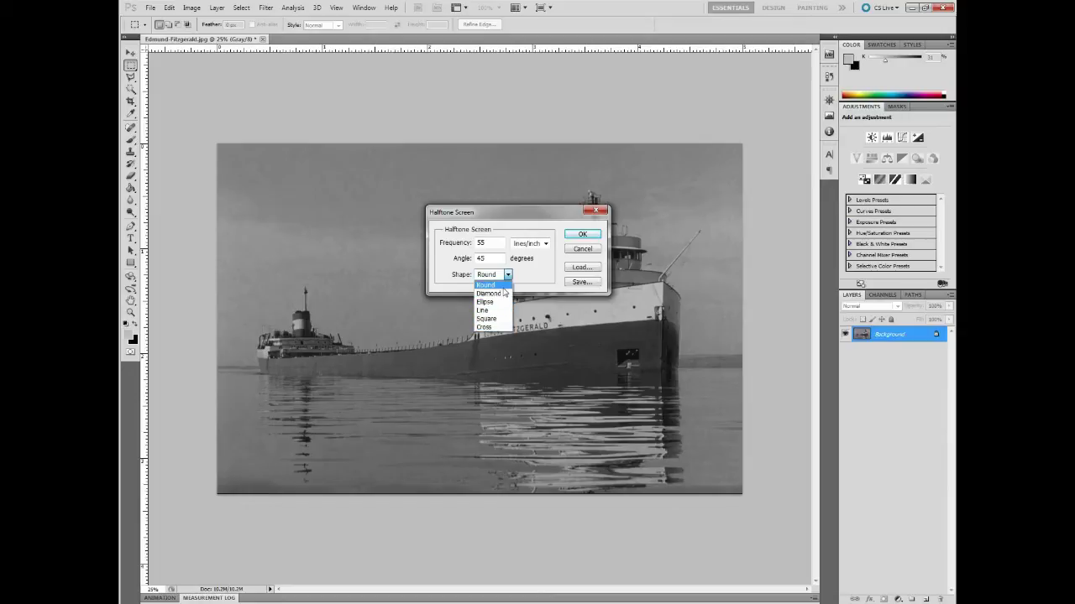
{"action": "left_click", "coordinate": [502, 286]}
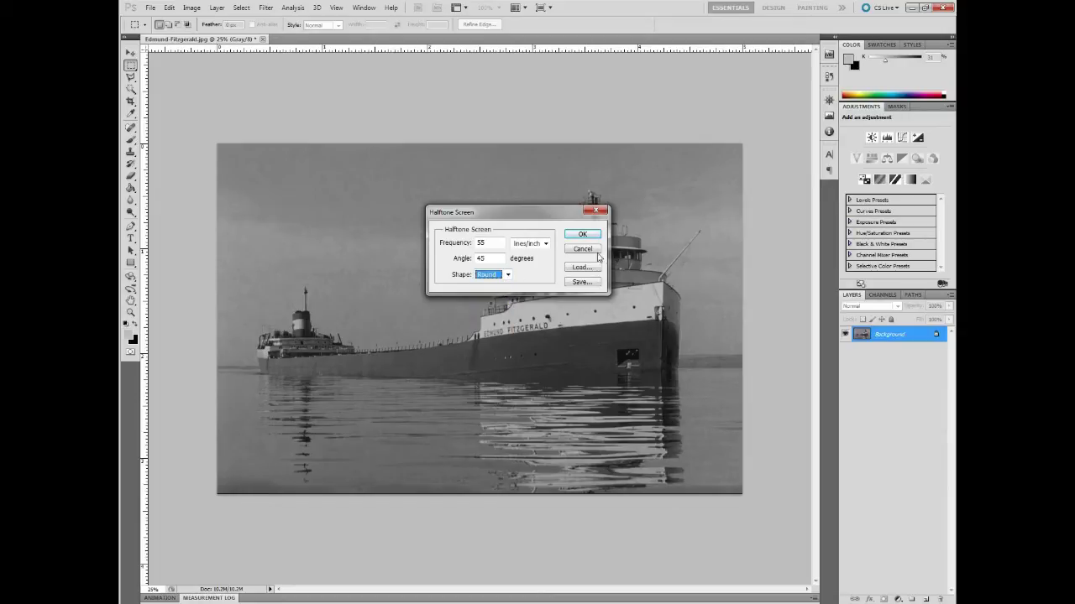
{"action": "left_click", "coordinate": [590, 236]}
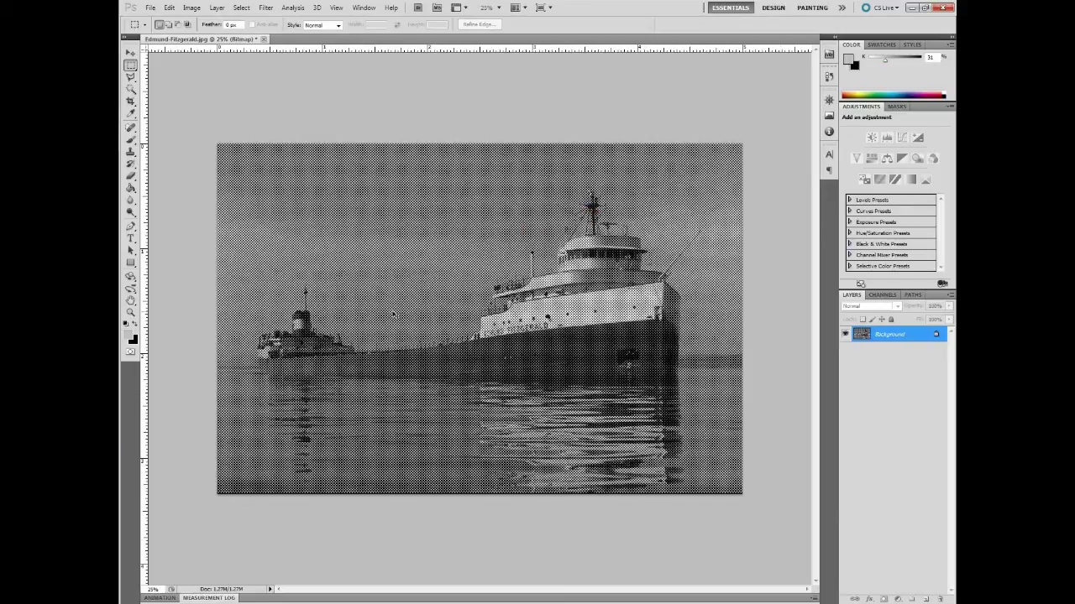
{"action": "scroll", "coordinate": [484, 301], "scroll_direction": "up", "scroll_amount": 6}
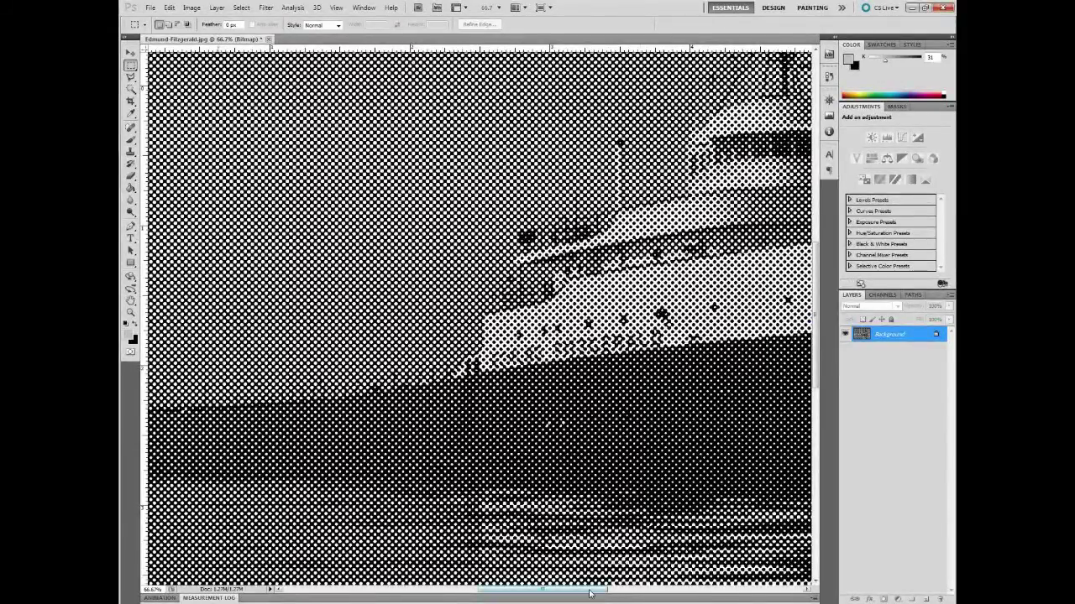
{"action": "scroll", "coordinate": [479, 319], "scroll_direction": "right", "scroll_amount": 3}
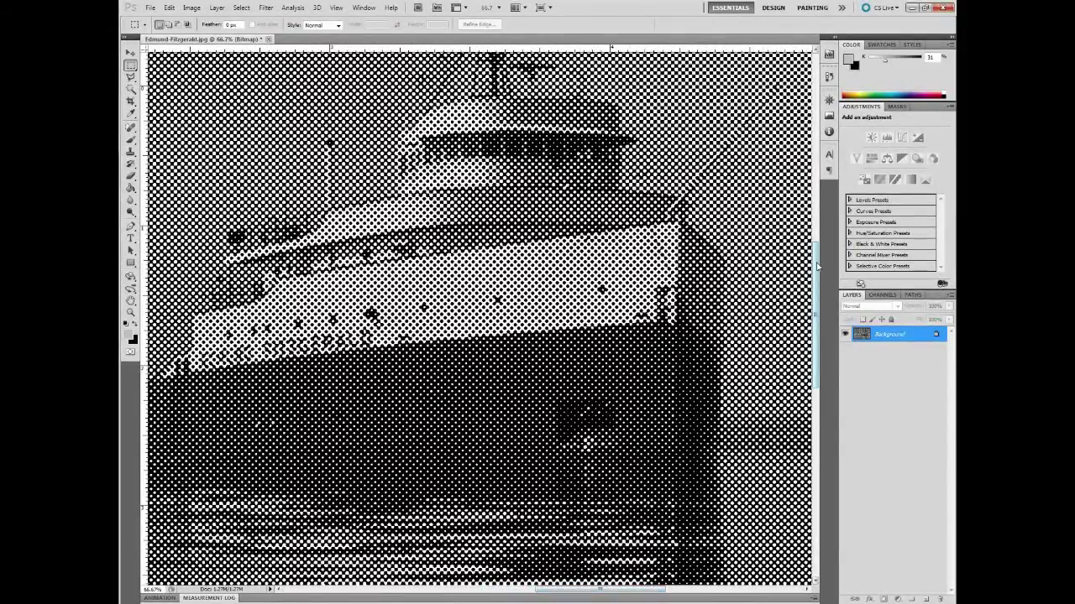
{"action": "scroll", "coordinate": [479, 319], "scroll_direction": "up", "scroll_amount": 3}
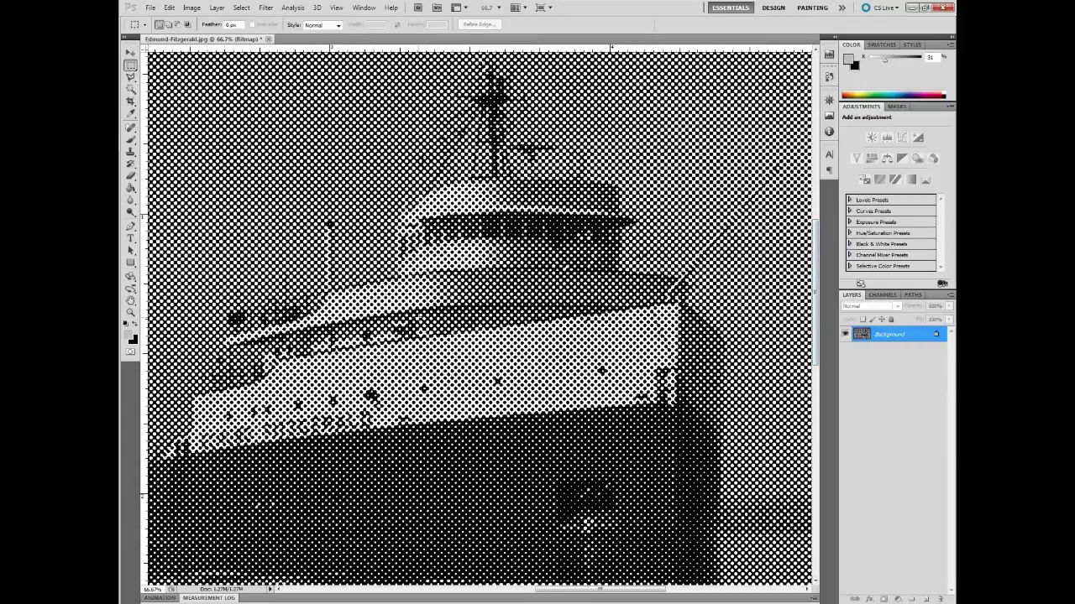
{"action": "scroll", "coordinate": [420, 320], "scroll_direction": "down", "scroll_amount": 2}
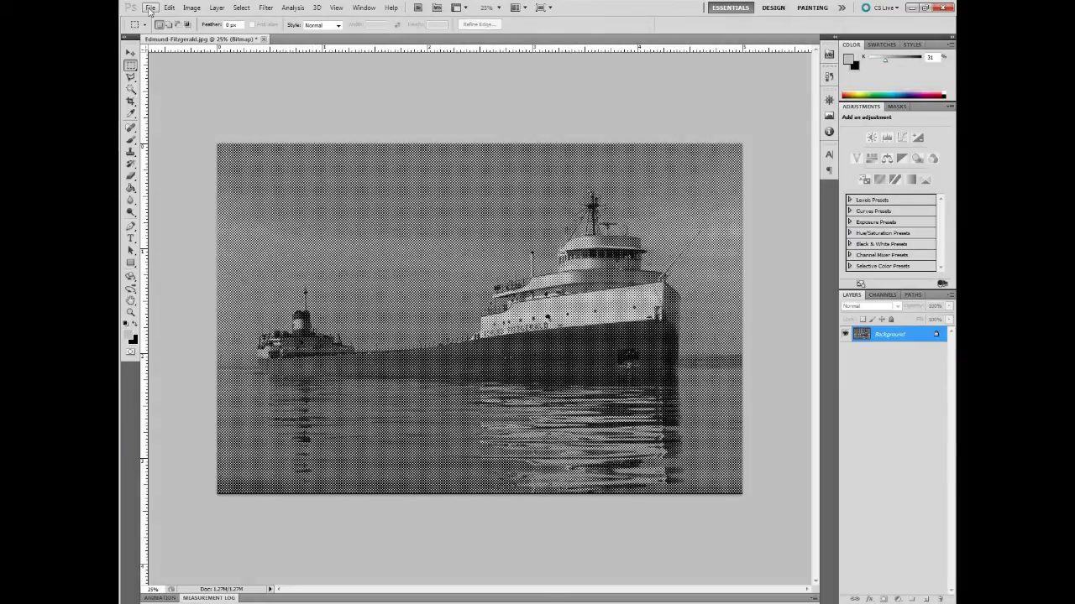
Save the halftone as an uncompressed TIFF named FITZ HALFTONE.tif on the Desktop.
{"action": "left_click", "coordinate": [150, 8]}
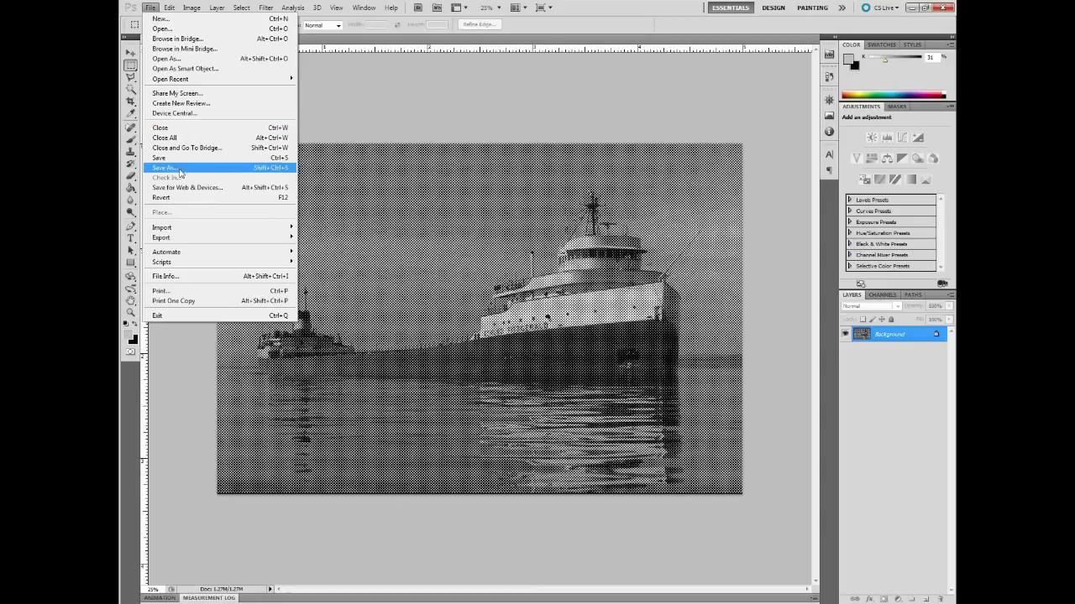
{"action": "left_click", "coordinate": [177, 170]}
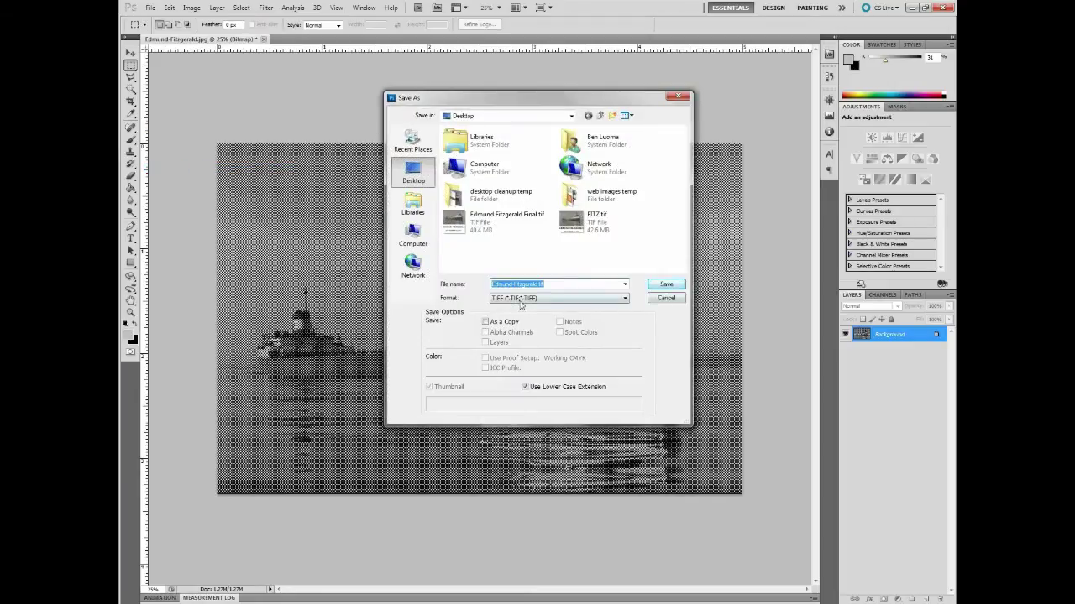
{"action": "left_click", "coordinate": [511, 303]}
{"action": "left_click", "coordinate": [511, 302]}
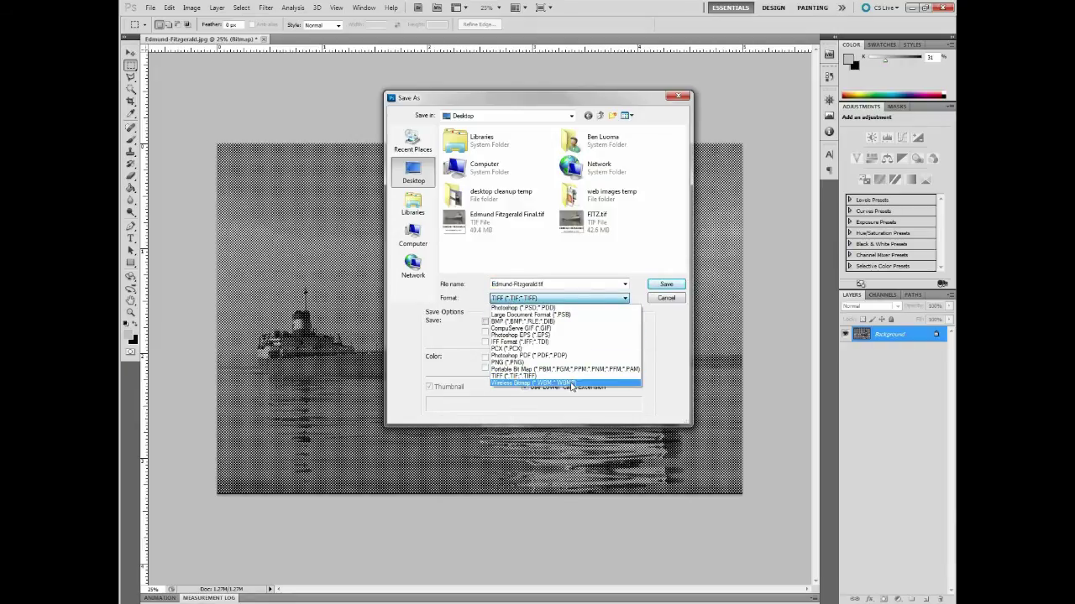
{"action": "left_click", "coordinate": [540, 376]}
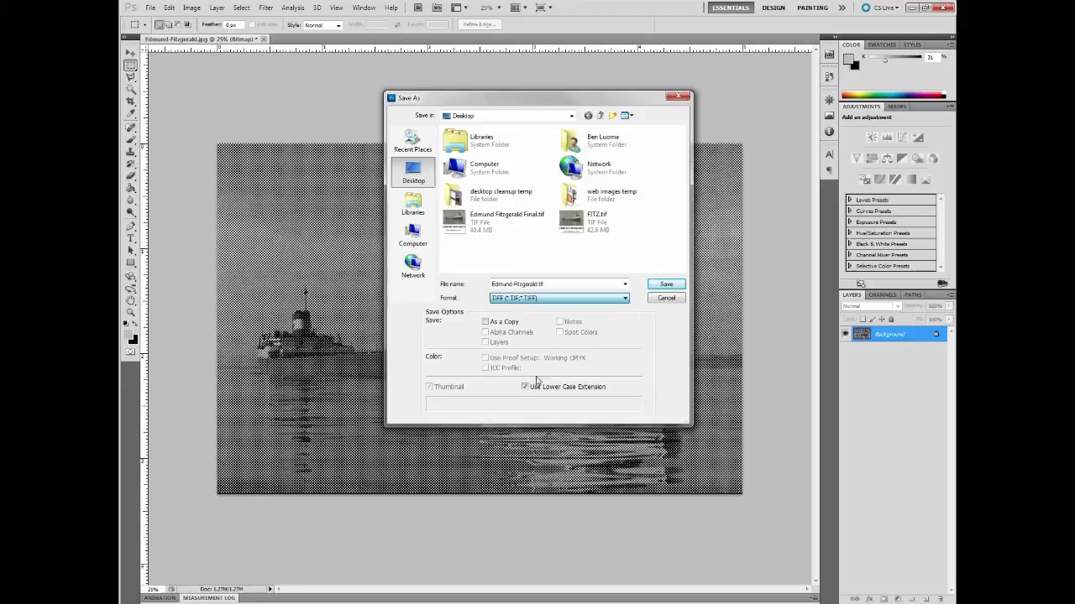
{"action": "left_click_drag", "start_coordinate": [538, 283], "coordinate": [473, 287]}
{"action": "left_click", "coordinate": [538, 283]}
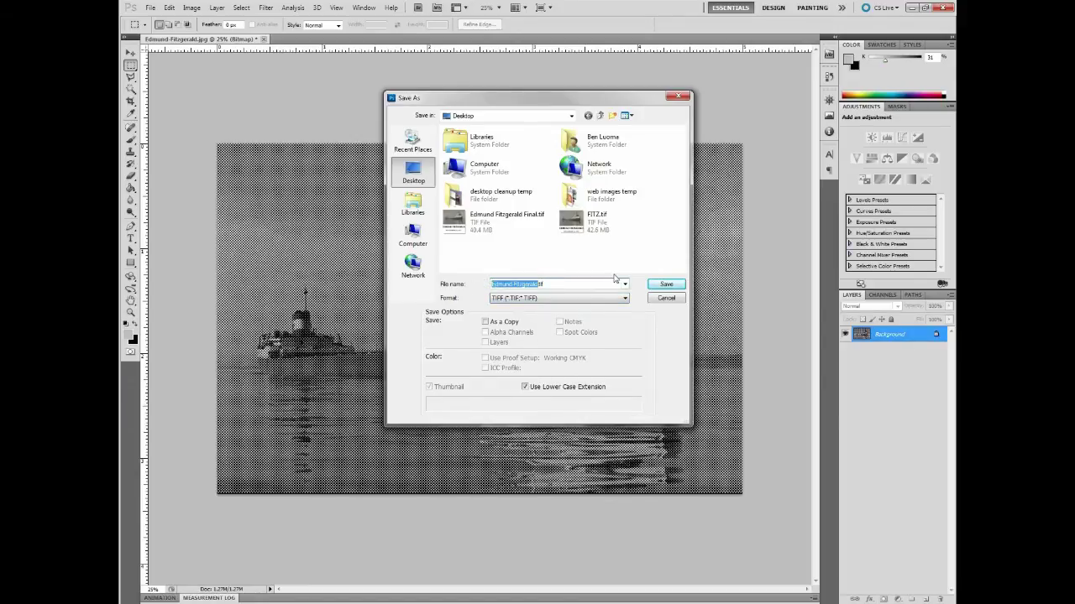
{"action": "type", "text": "F"}
{"action": "type", "text": "F"}
{"action": "type", "text": "TZ HALFT"}
{"action": "type", "text": "ONE"}
{"action": "left_click", "coordinate": [669, 287]}
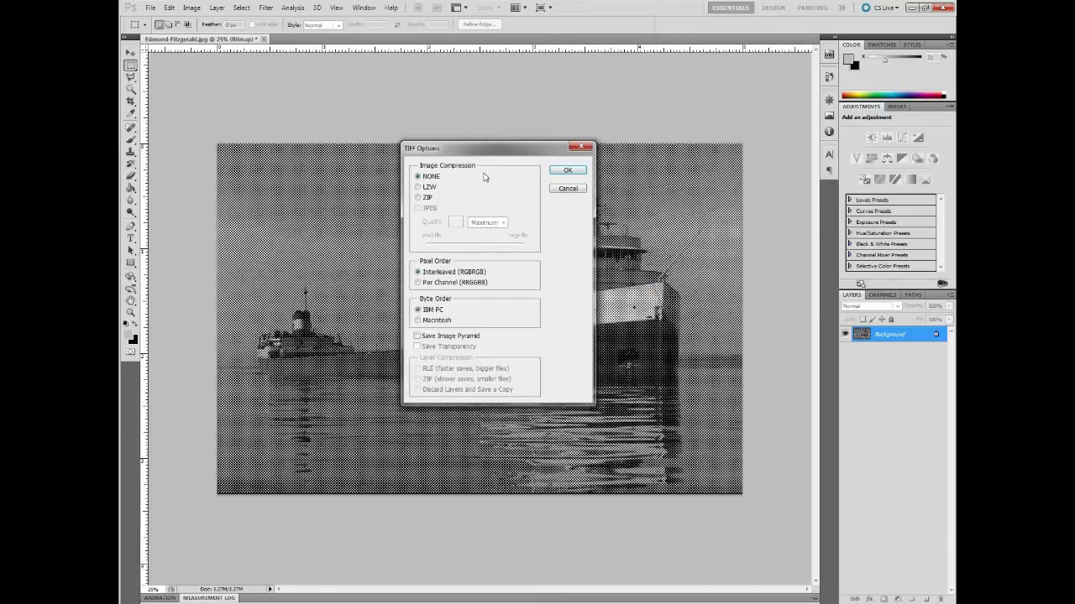
{"action": "left_click_drag", "start_coordinate": [479, 154], "coordinate": [490, 146]}
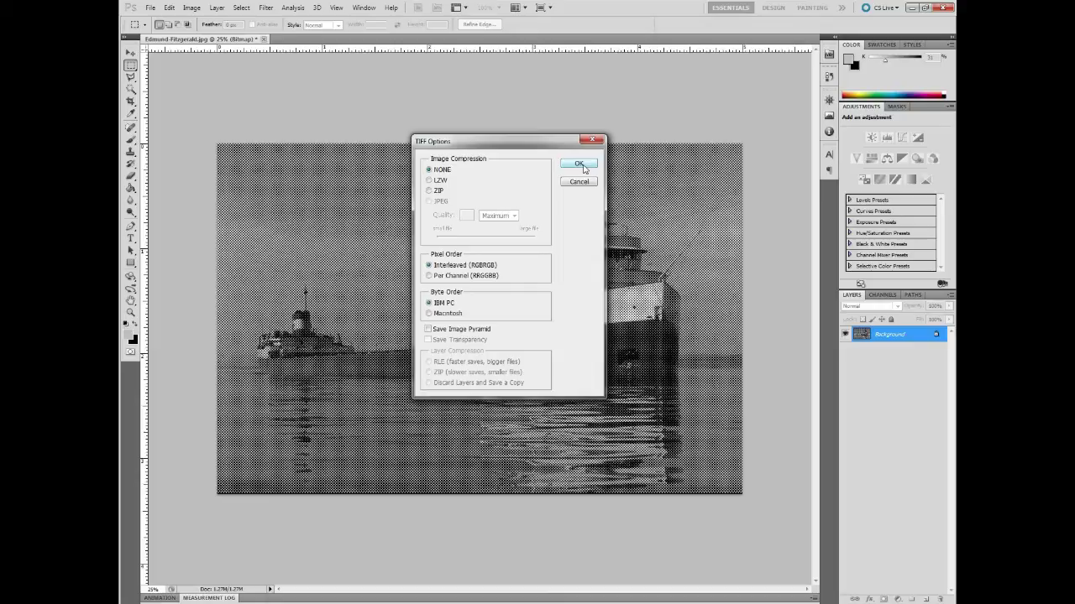
{"action": "left_click", "coordinate": [579, 165]}
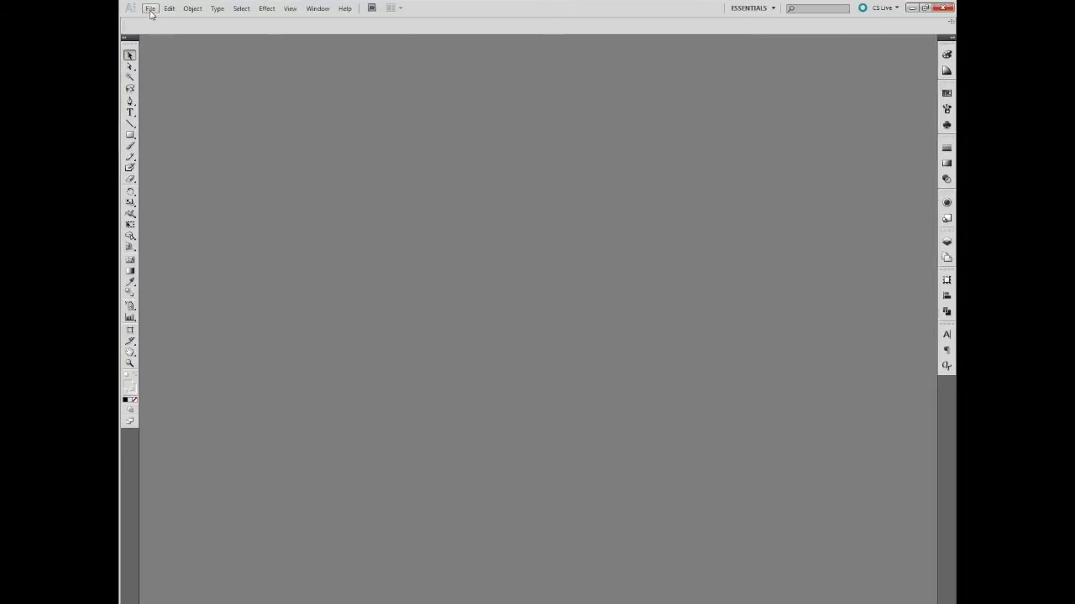
Create a new Letter-size 612 × 792 pt document in Illustrator.
{"action": "left_click", "coordinate": [150, 12]}
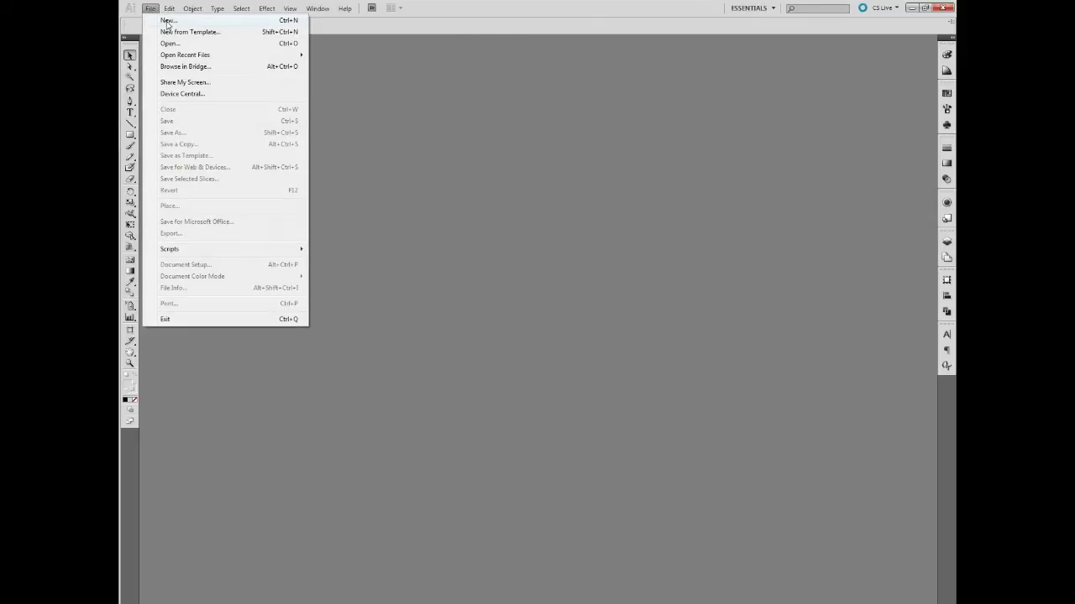
{"action": "left_click", "coordinate": [166, 26]}
{"action": "left_click_drag", "start_coordinate": [479, 173], "coordinate": [463, 152]}
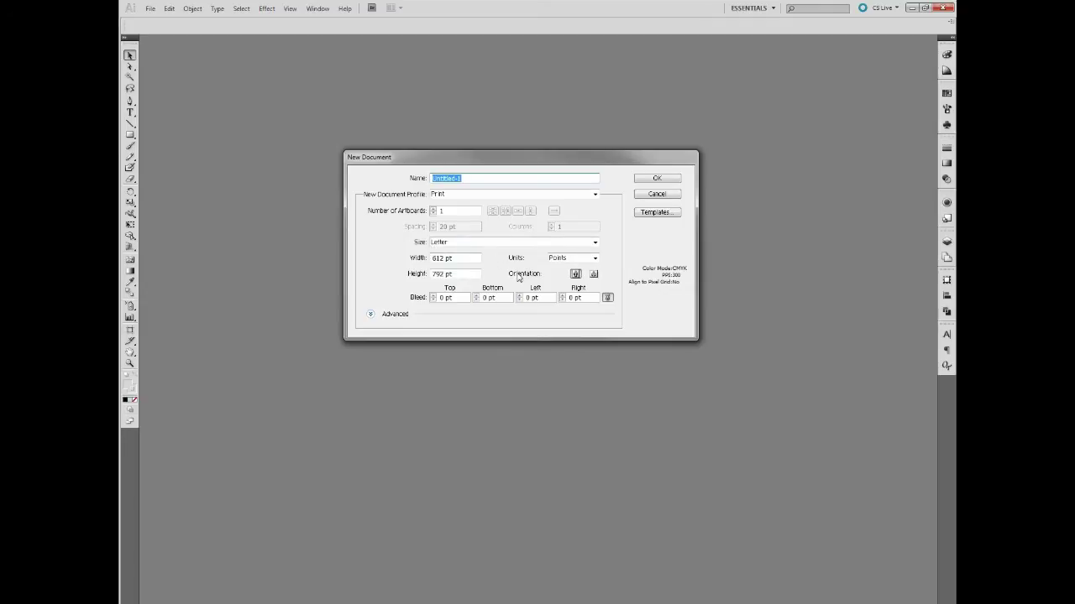
{"action": "left_click", "coordinate": [652, 183]}
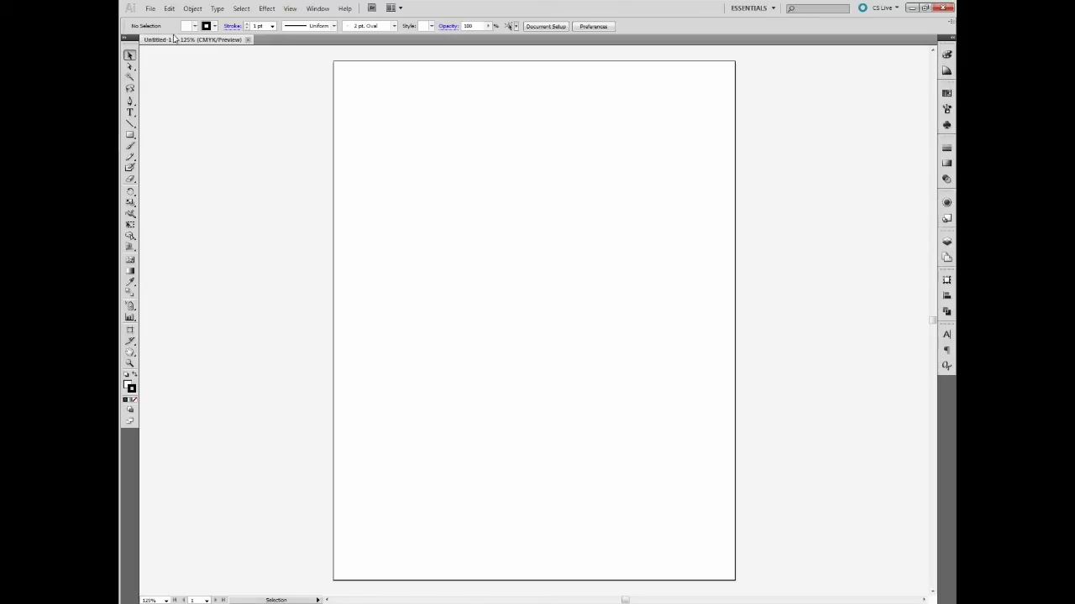
Place FITZ HALFTONE.tif on the page and move it up 96 pt.
{"action": "left_click", "coordinate": [151, 8]}
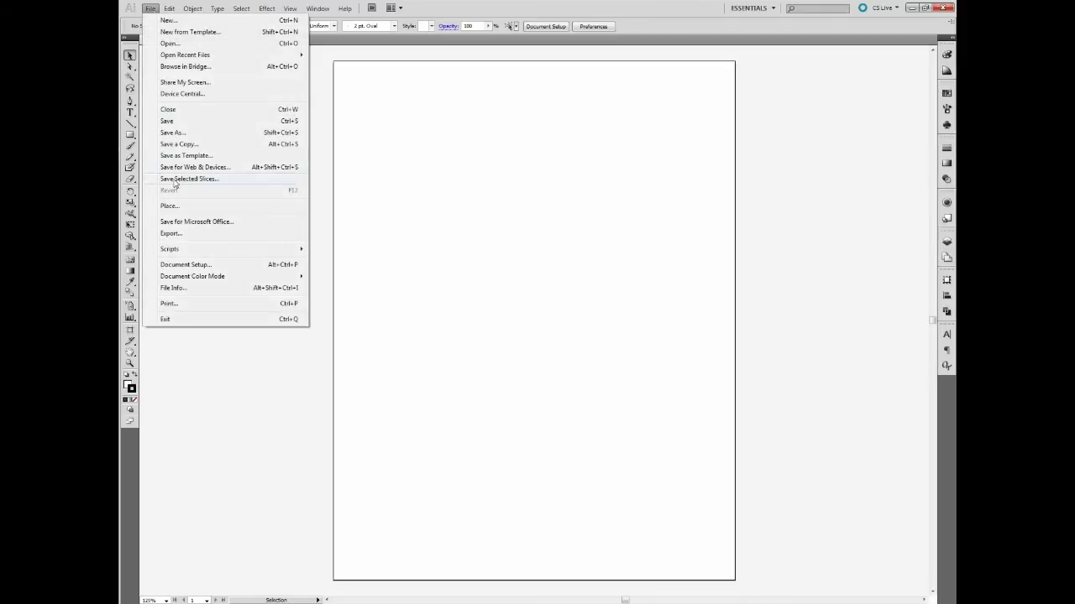
{"action": "left_click", "coordinate": [175, 207]}
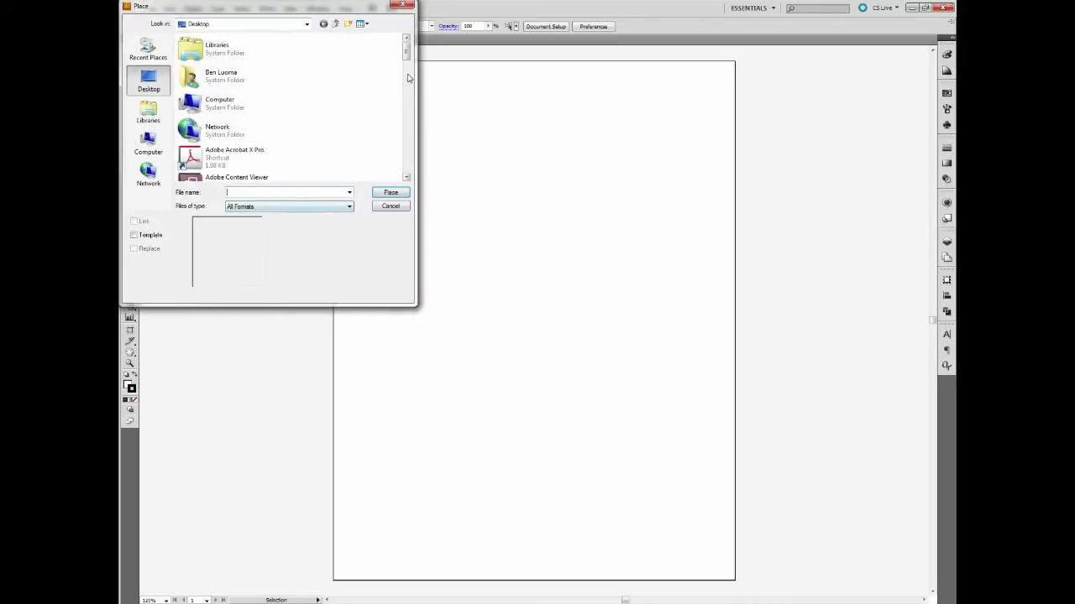
{"action": "left_click_drag", "start_coordinate": [406, 55], "coordinate": [399, 141]}
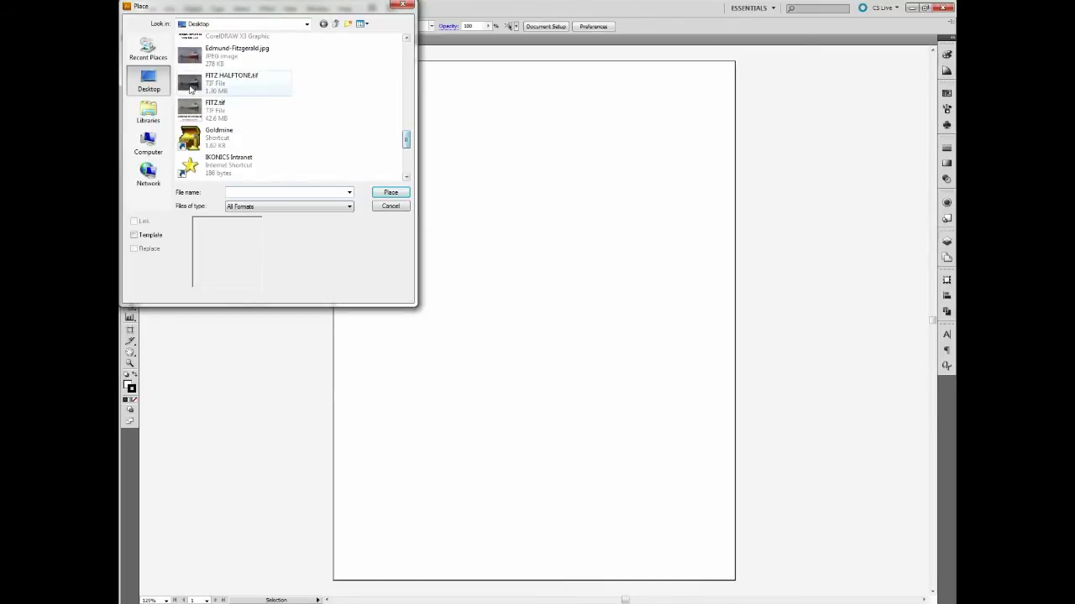
{"action": "left_click", "coordinate": [232, 80]}
{"action": "left_click", "coordinate": [395, 195]}
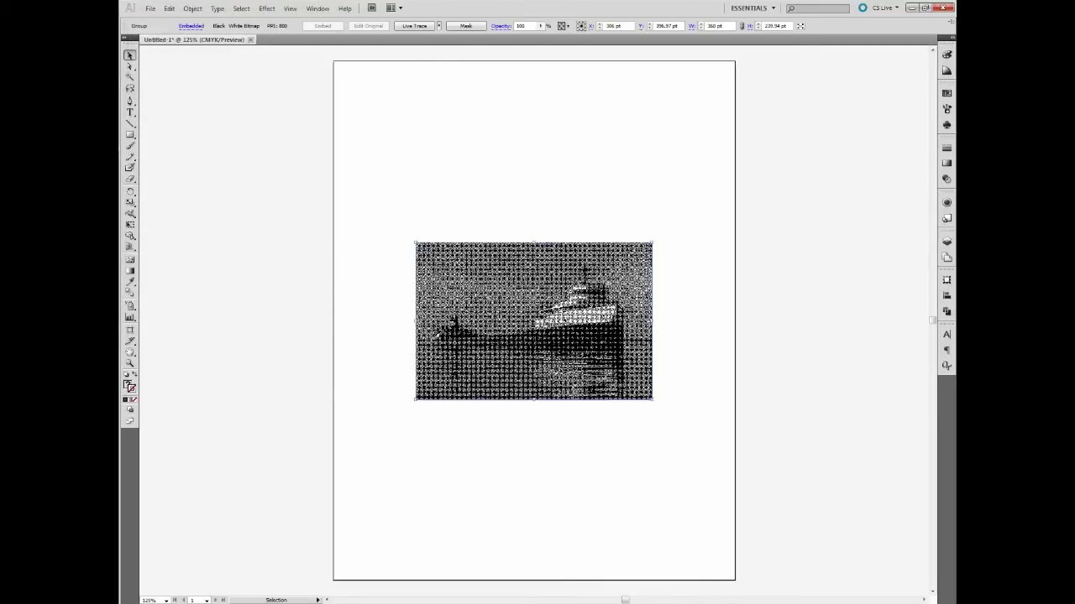
{"action": "left_click_drag", "start_coordinate": [550, 313], "coordinate": [549, 243]}
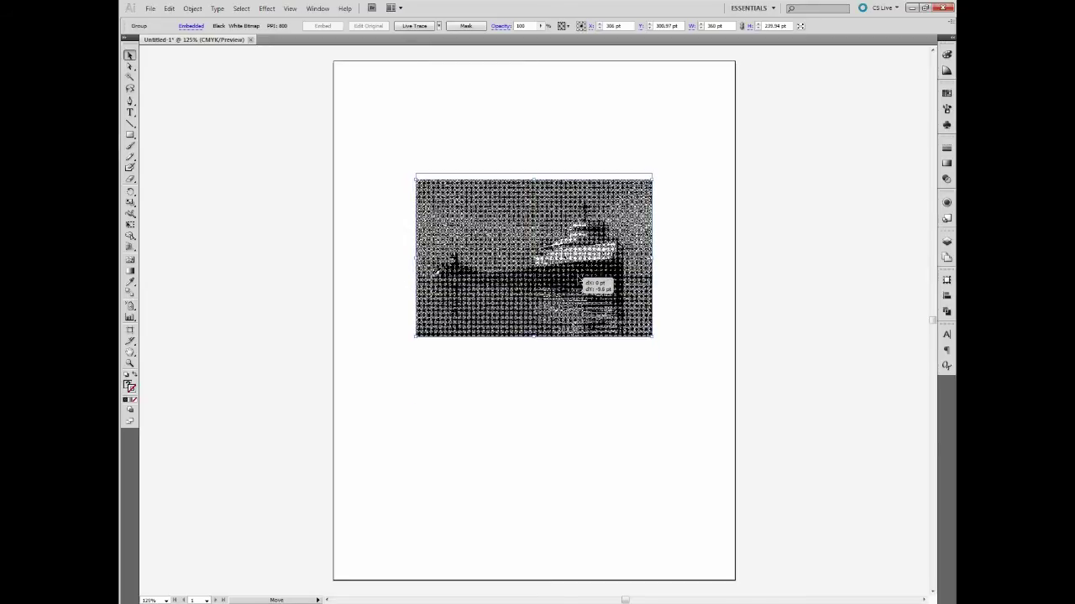
{"action": "left_click", "coordinate": [577, 376]}
Type the title 'Edmund Fitzgerald' below the photo and set it in Britannic Bold.
{"action": "left_click", "coordinate": [129, 112]}
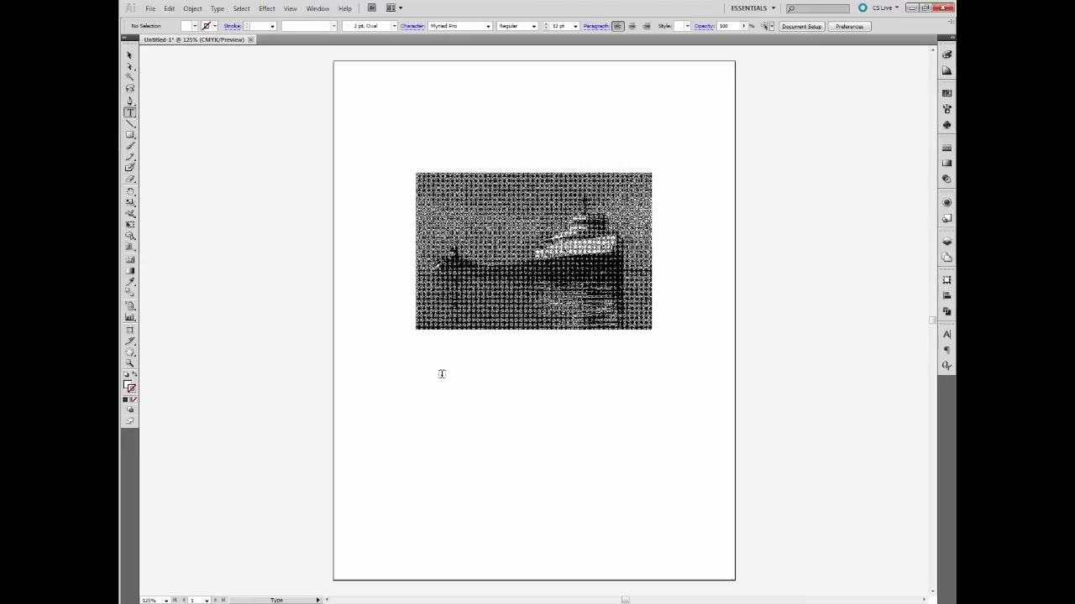
{"action": "left_click", "coordinate": [428, 364]}
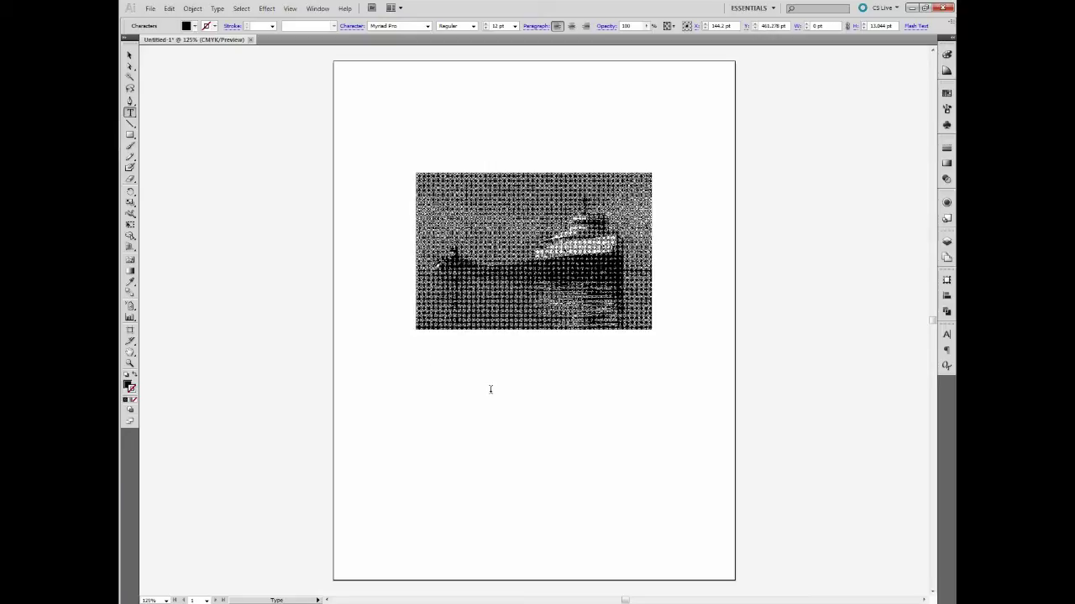
{"action": "type", "text": "eD"}
{"action": "key", "text": "BackSpace"}
{"action": "key", "text": "BackSpace"}
{"action": "type", "text": "Ed"}
{"action": "key", "text": "ctrl+a"}
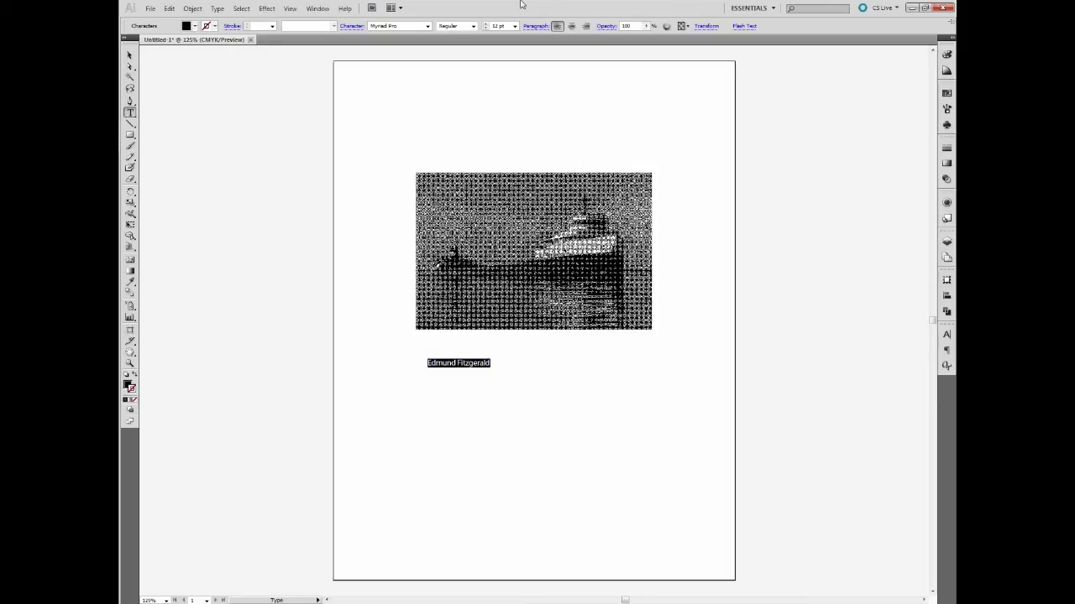
{"action": "left_click", "coordinate": [427, 26]}
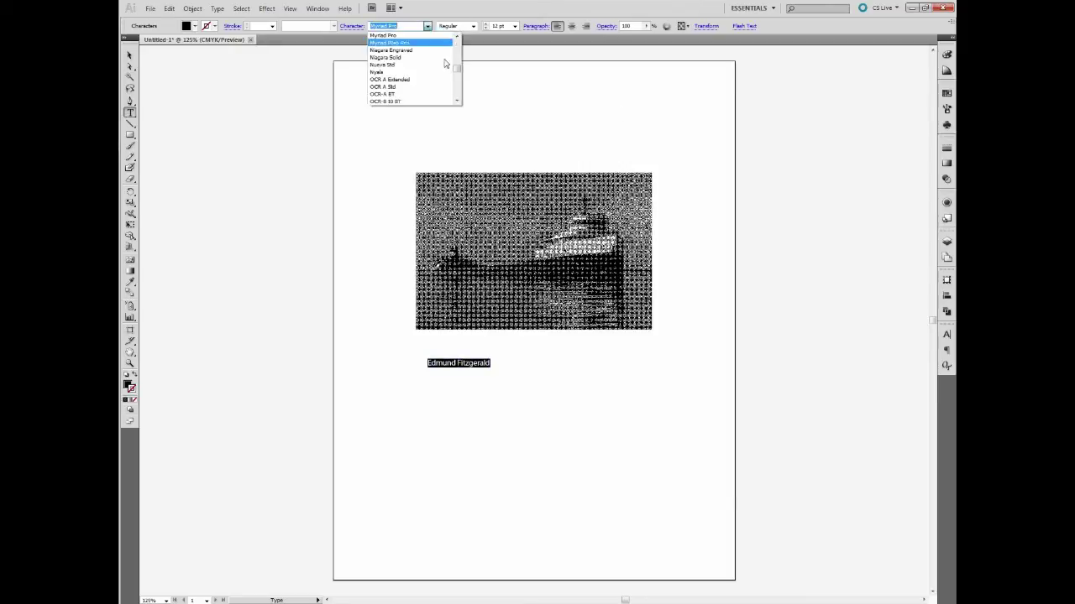
{"action": "left_click_drag", "start_coordinate": [460, 74], "coordinate": [459, 50]}
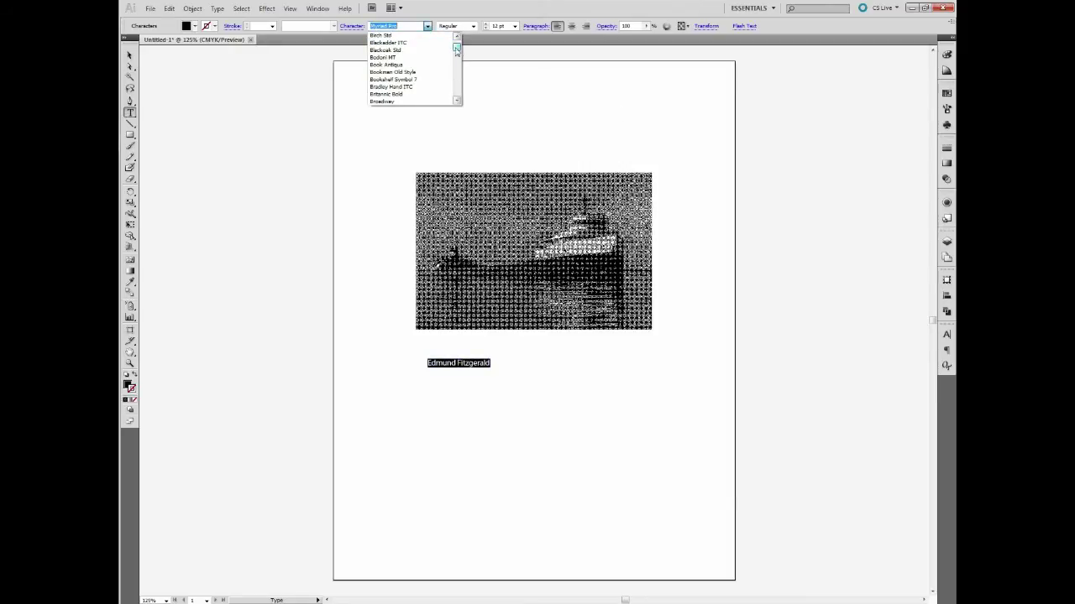
{"action": "left_click", "coordinate": [409, 94]}
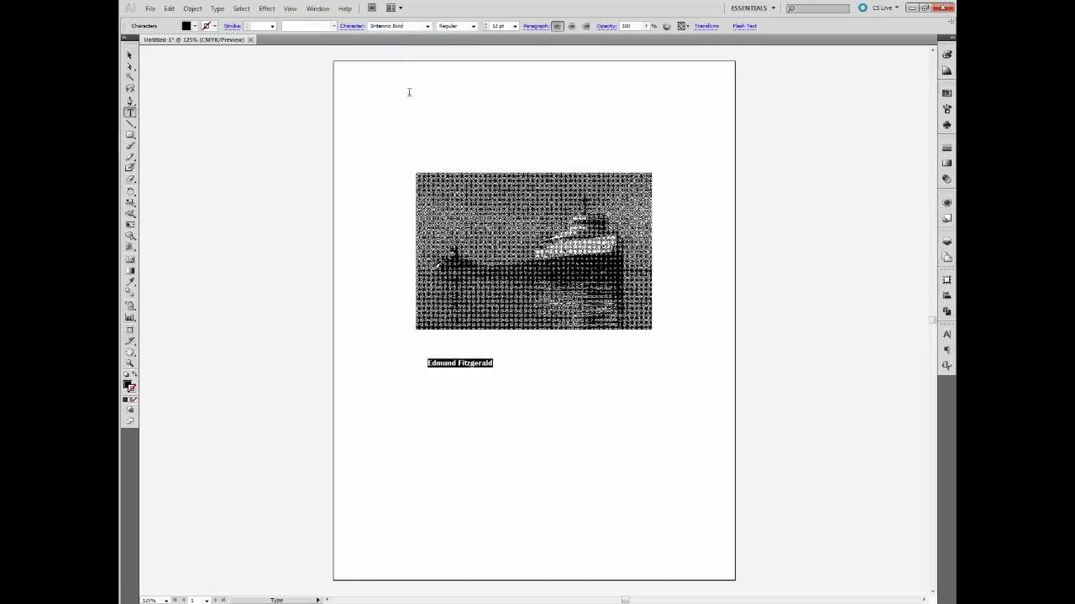
Enlarge the title, make it UPPERCASE, and fit it to the photo's width beneath it.
{"action": "left_click", "coordinate": [129, 55]}
{"action": "left_click_drag", "start_coordinate": [494, 356], "coordinate": [653, 329]}
{"action": "left_click_drag", "start_coordinate": [425, 366], "coordinate": [416, 369]}
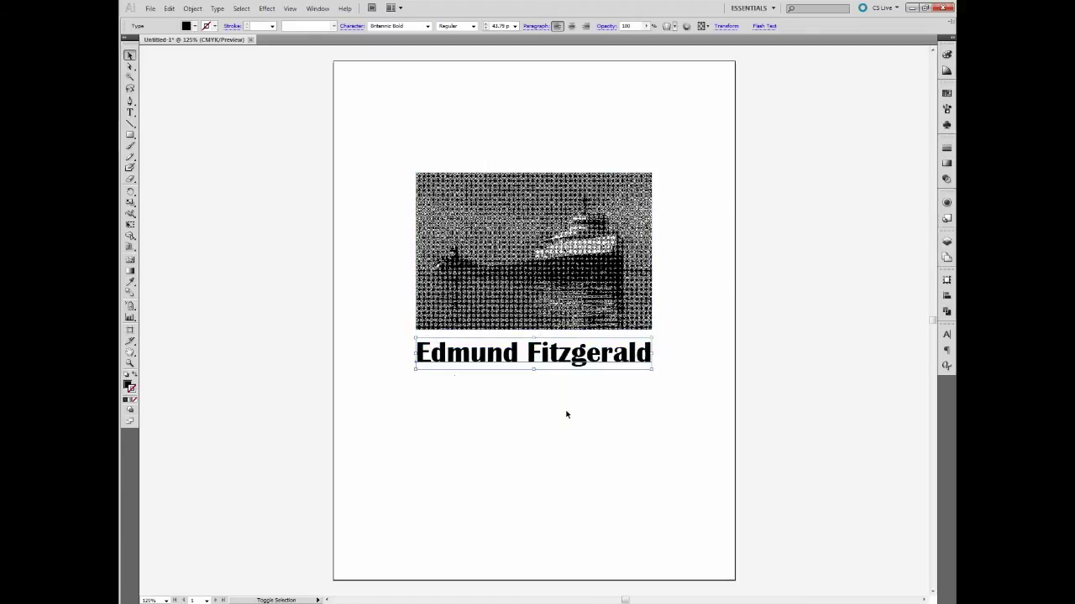
{"action": "left_click", "coordinate": [216, 8]}
{"action": "mouse_move", "coordinate": [328, 148]}
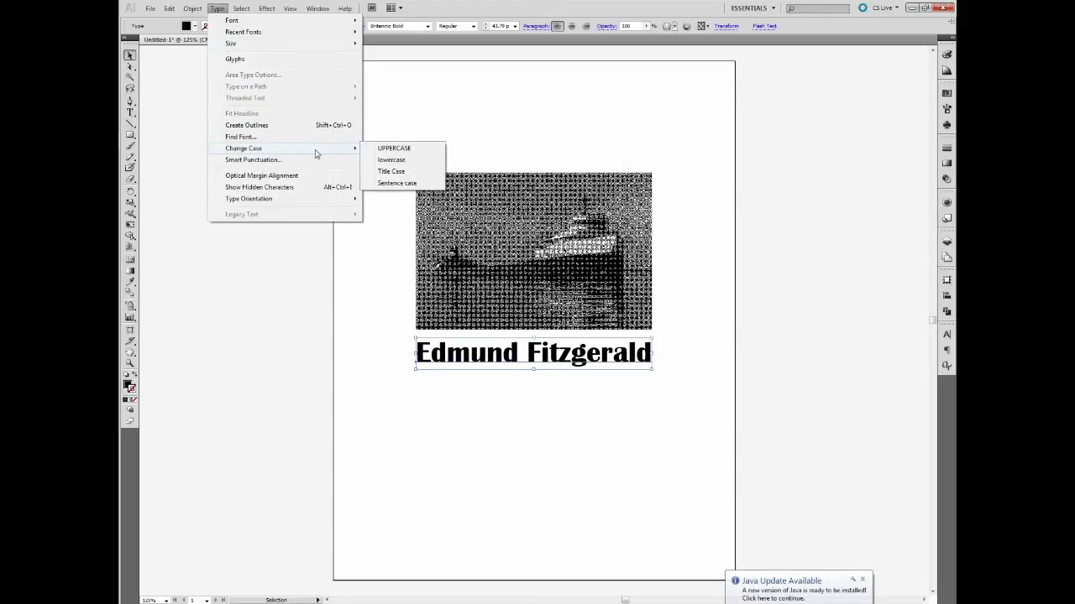
{"action": "left_click", "coordinate": [384, 151]}
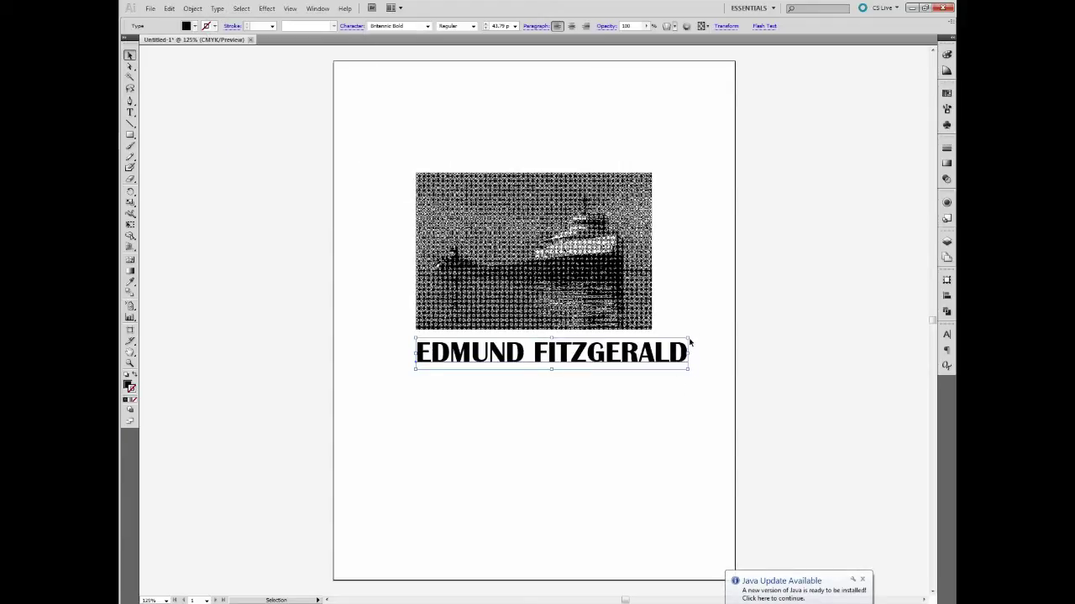
{"action": "left_click_drag", "start_coordinate": [689, 341], "coordinate": [665, 345]}
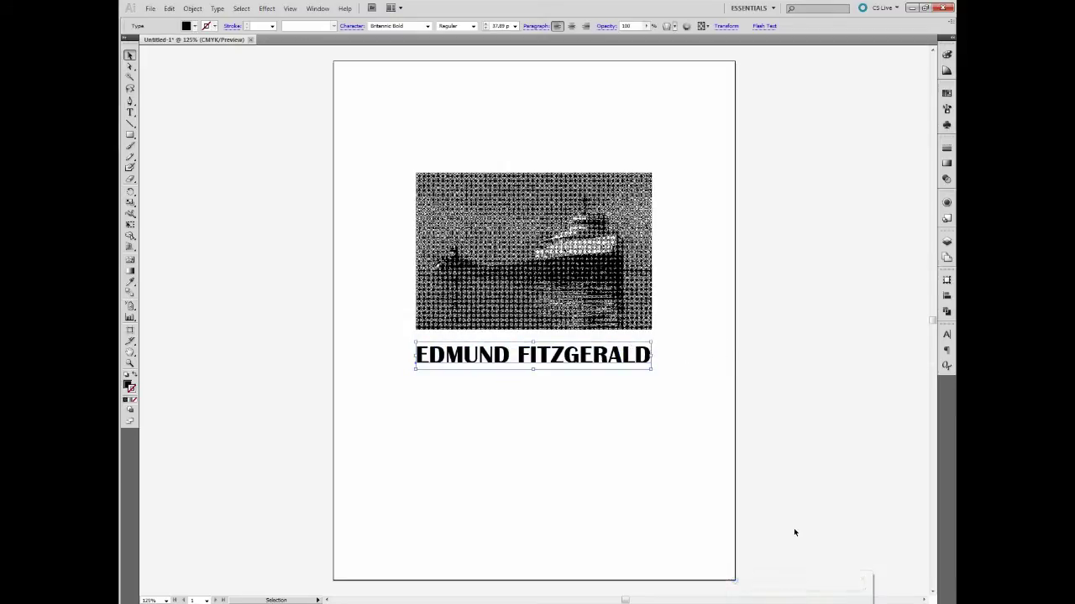
{"action": "left_click_drag", "start_coordinate": [611, 361], "coordinate": [611, 359]}
Add the line 'November 10, 1975' below the title in Times New Roman Bold.
{"action": "left_click", "coordinate": [588, 427]}
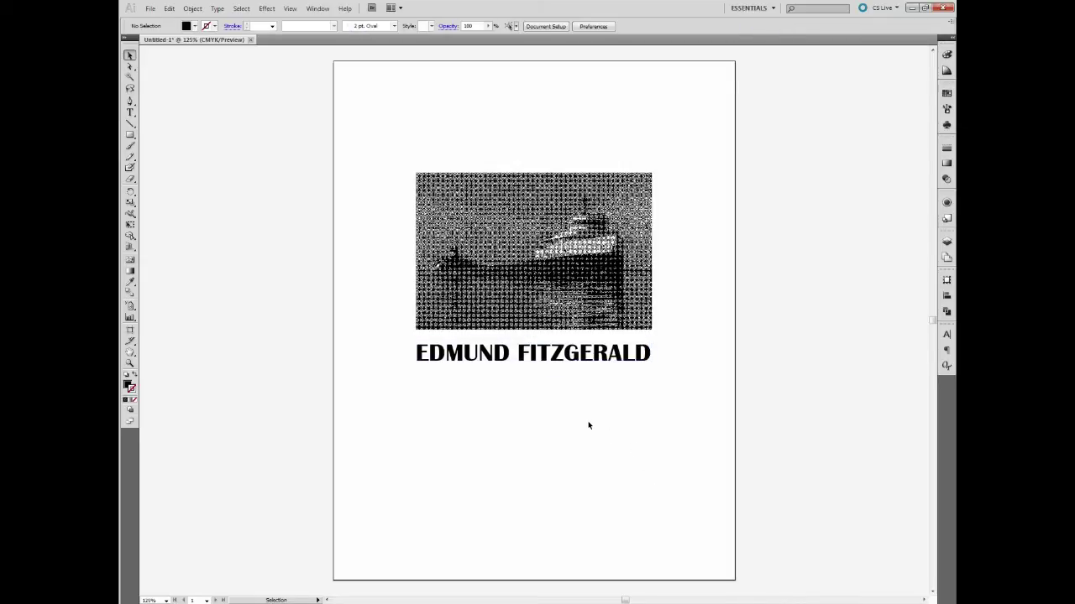
{"action": "left_click", "coordinate": [129, 112]}
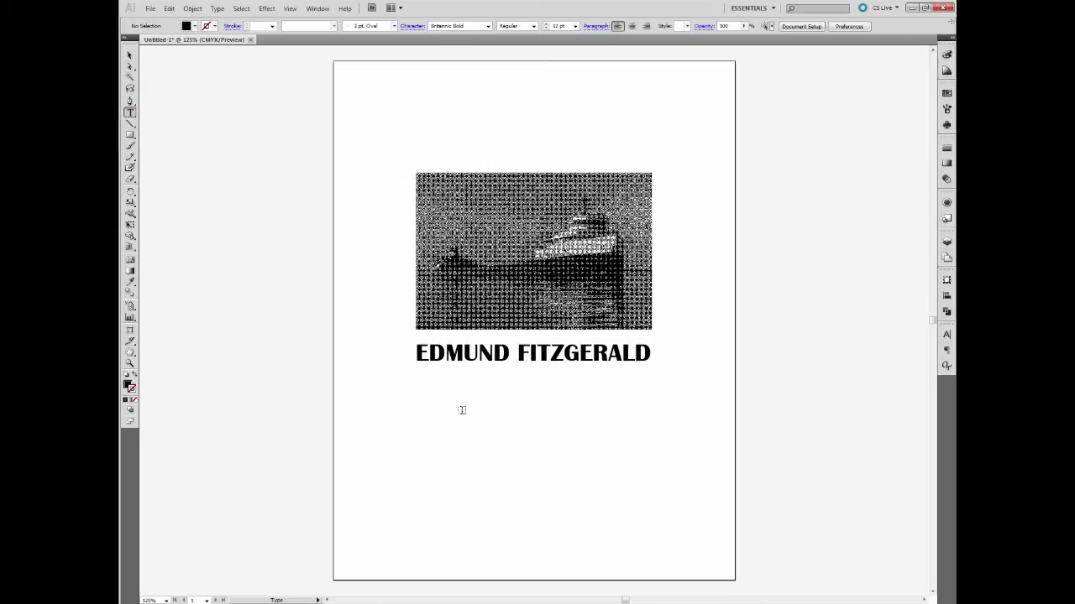
{"action": "left_click", "coordinate": [466, 417]}
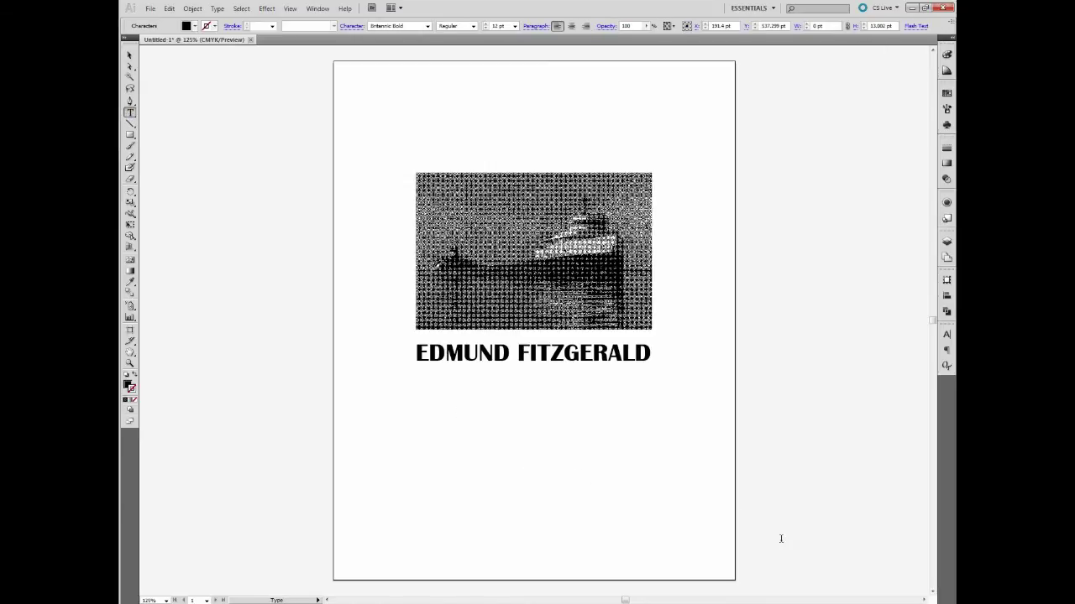
{"action": "type", "text": "November 10, 1975"}
{"action": "key", "text": "ctrl+a"}
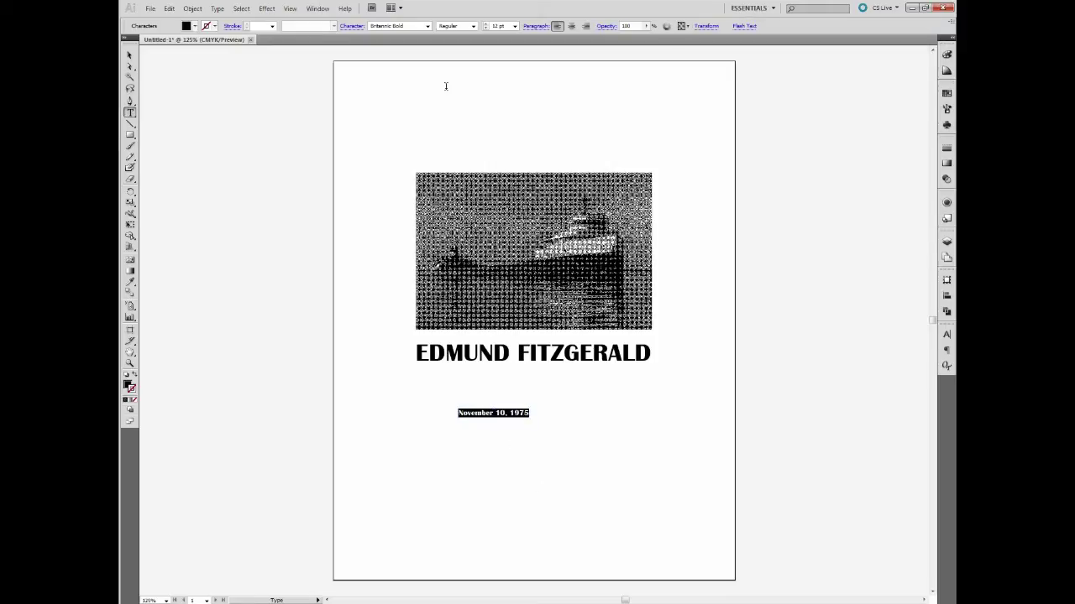
{"action": "left_click", "coordinate": [418, 26]}
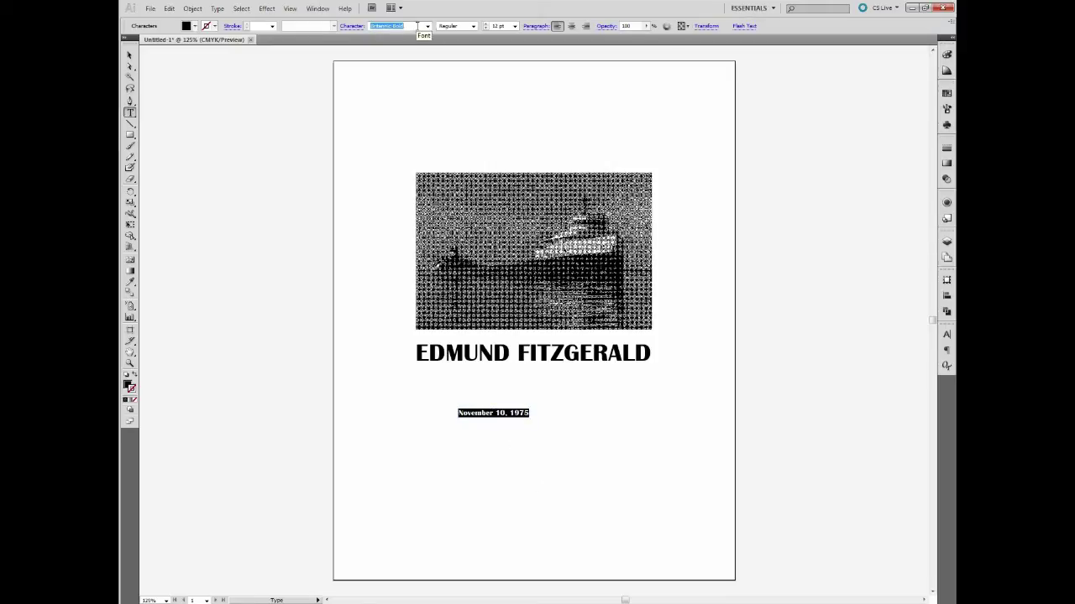
{"action": "type", "text": "Times New Roman"}
{"action": "left_click", "coordinate": [473, 26]}
{"action": "left_click", "coordinate": [457, 50]}
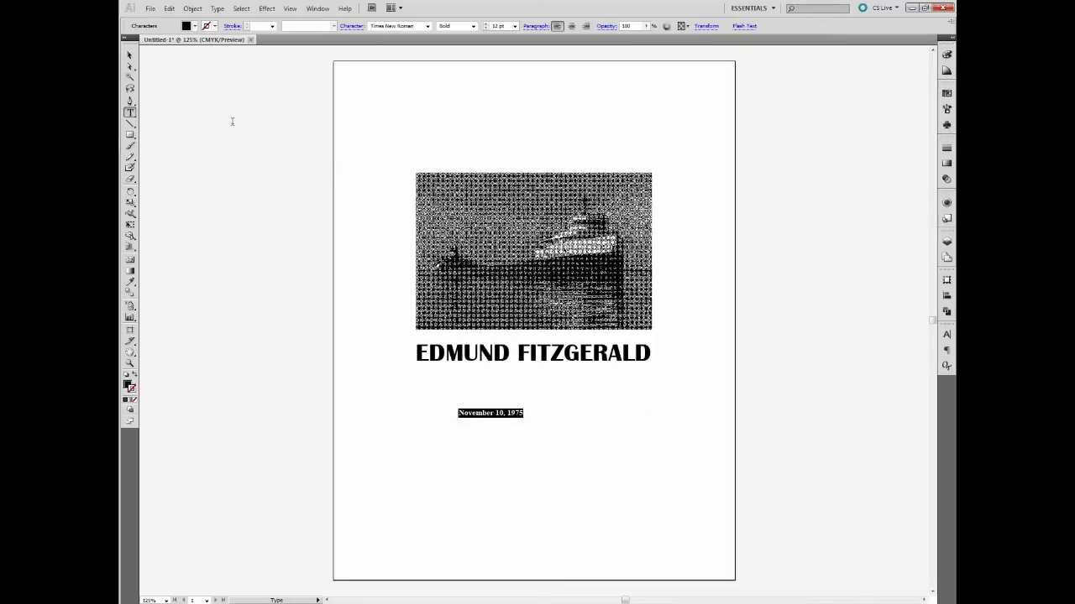
Change the date to UPPERCASE and scale it larger.
{"action": "left_click", "coordinate": [217, 8]}
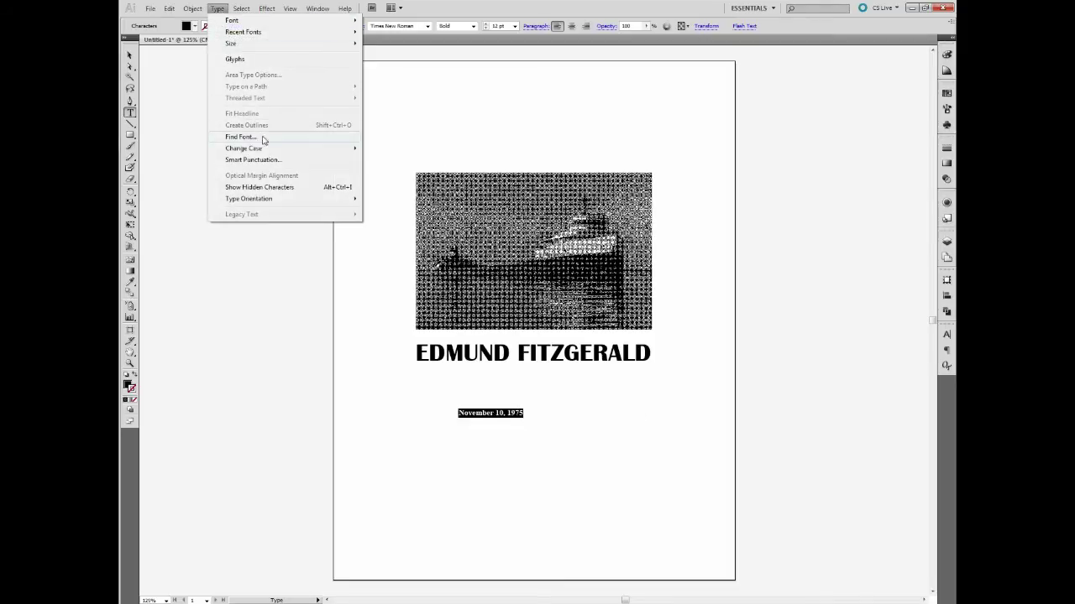
{"action": "mouse_move", "coordinate": [273, 149]}
{"action": "left_click", "coordinate": [384, 148]}
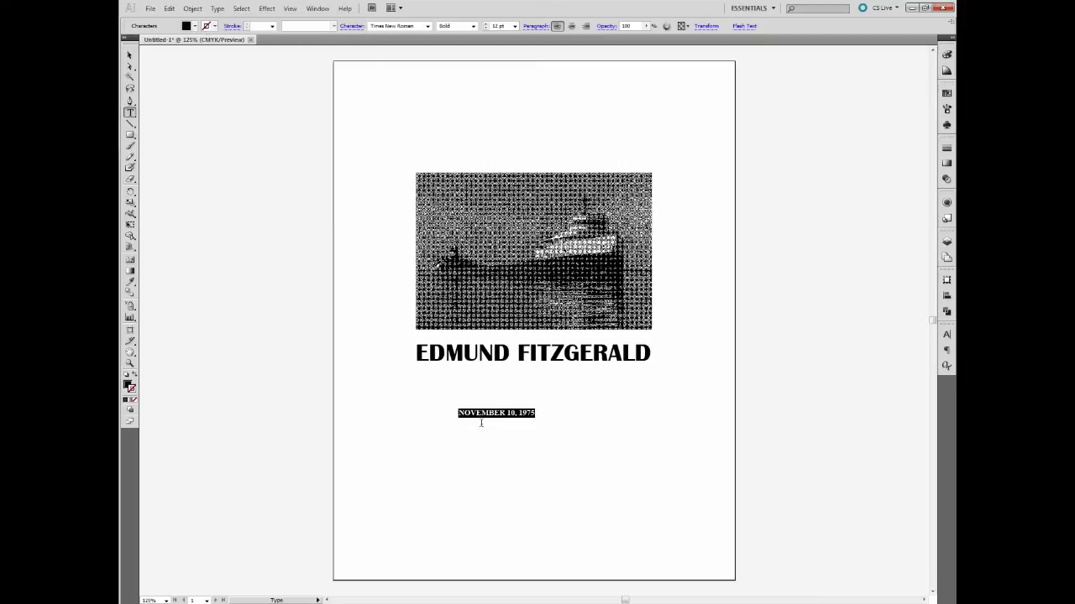
{"action": "left_click", "coordinate": [129, 55]}
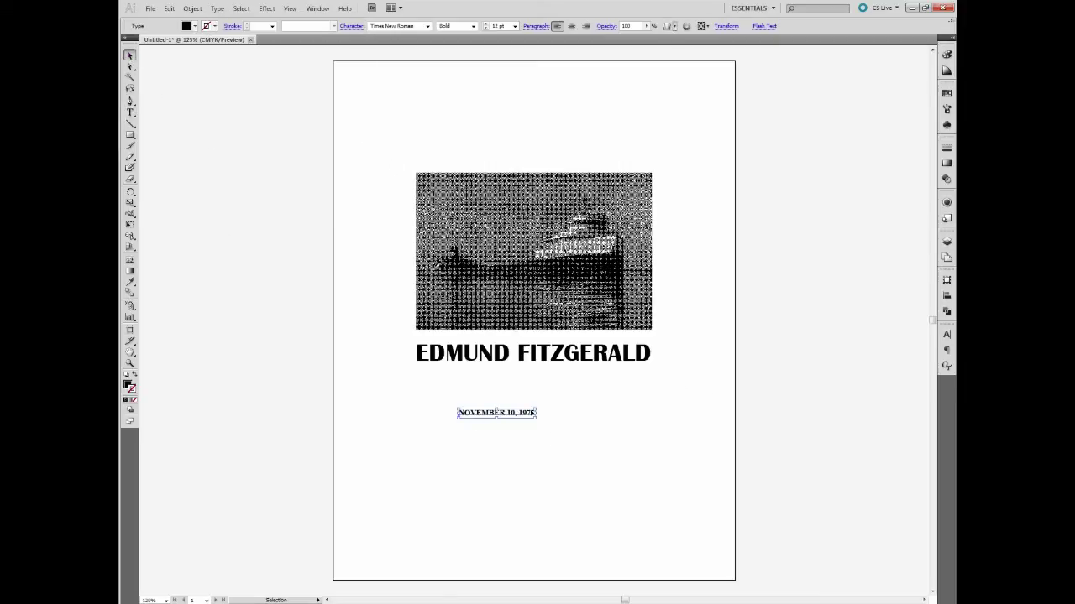
{"action": "left_click_drag", "start_coordinate": [537, 407], "coordinate": [551, 389]}
Move the photo, title and date together 20 pt lower on the page.
{"action": "left_click", "coordinate": [619, 461]}
{"action": "left_click_drag", "start_coordinate": [533, 463], "coordinate": [471, 227]}
{"action": "left_click_drag", "start_coordinate": [560, 223], "coordinate": [561, 236]}
{"action": "left_click", "coordinate": [683, 433]}
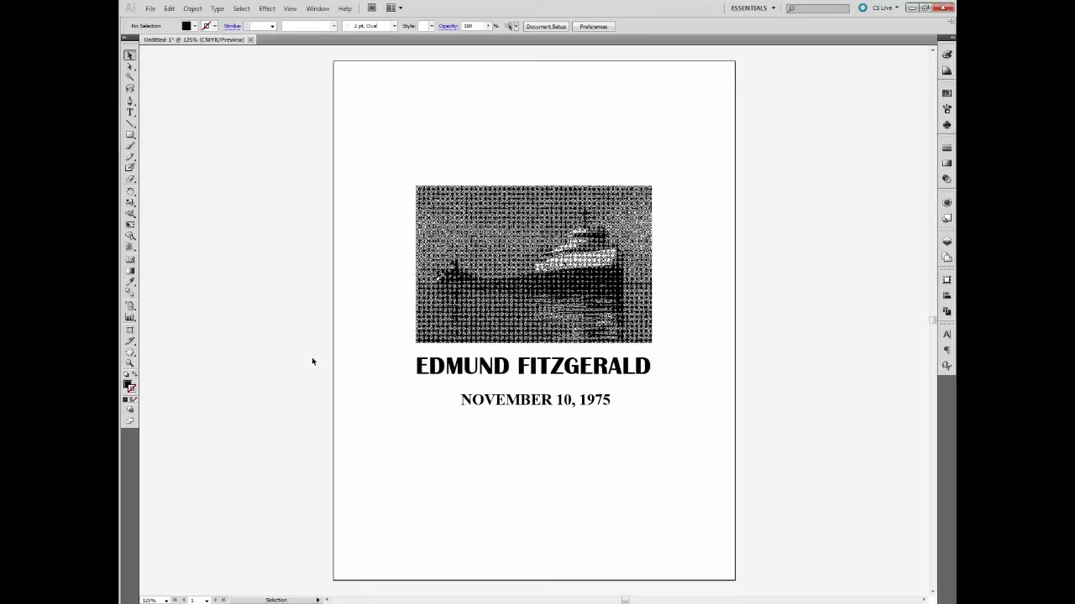
Export the artwork in TIFF format under the name FITZ FINAL.
{"action": "left_click", "coordinate": [150, 9]}
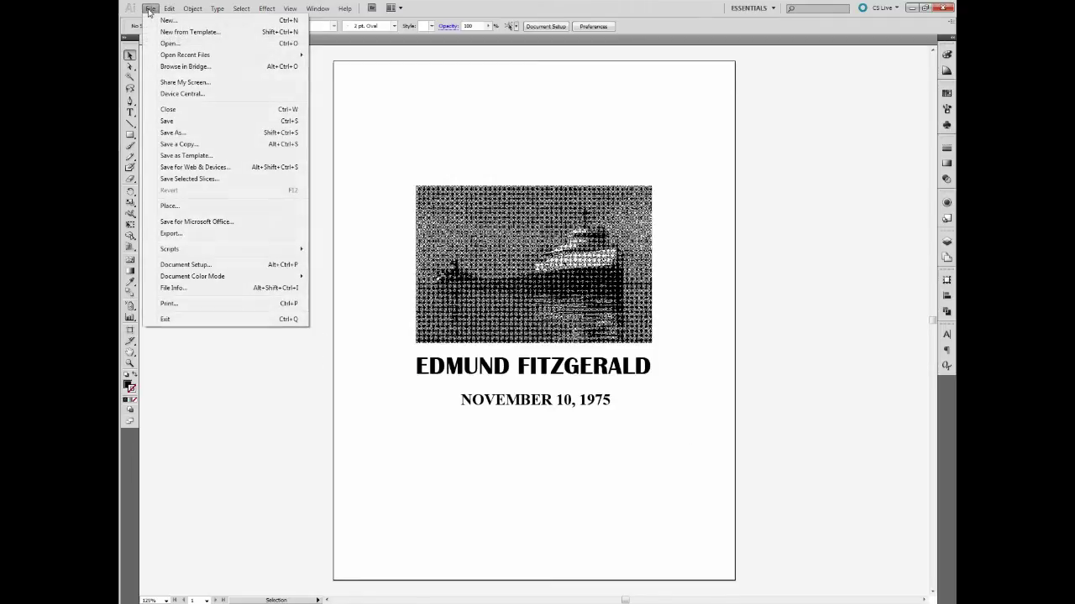
{"action": "left_click", "coordinate": [196, 237]}
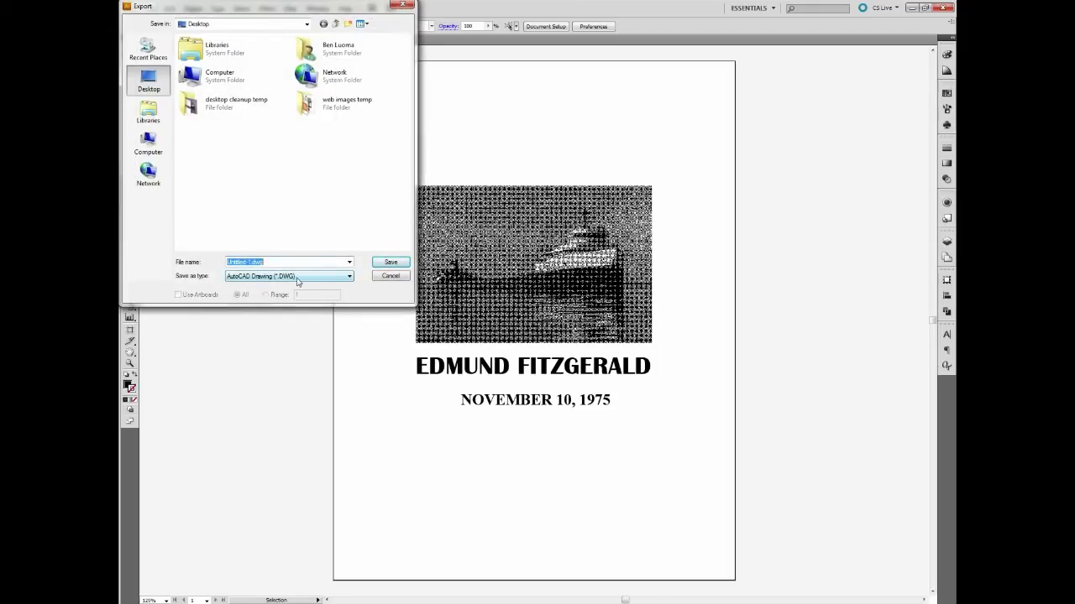
{"action": "left_click", "coordinate": [350, 278]}
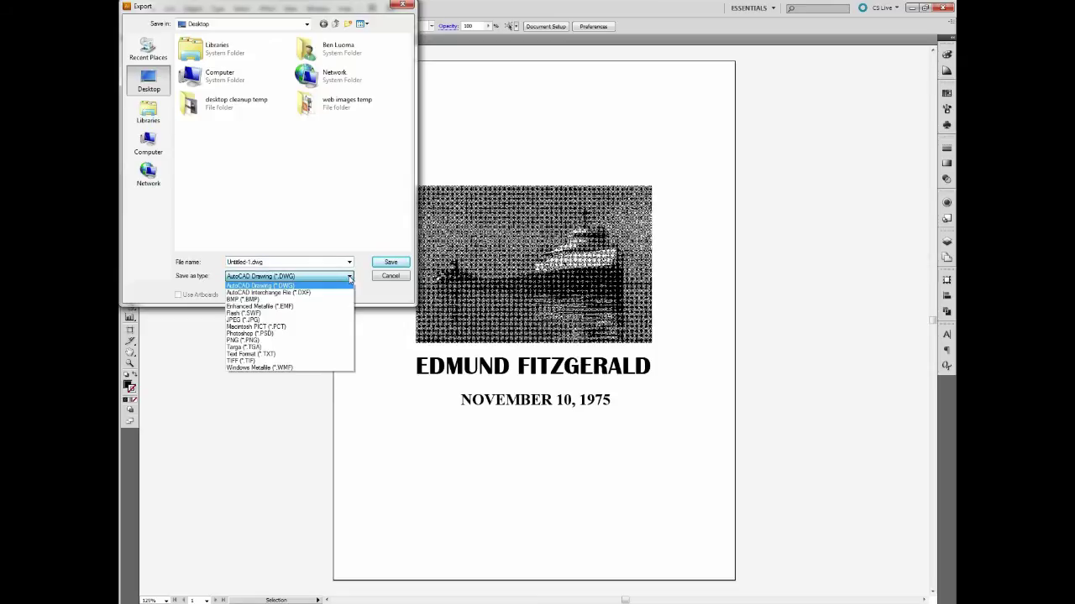
{"action": "left_click", "coordinate": [252, 361]}
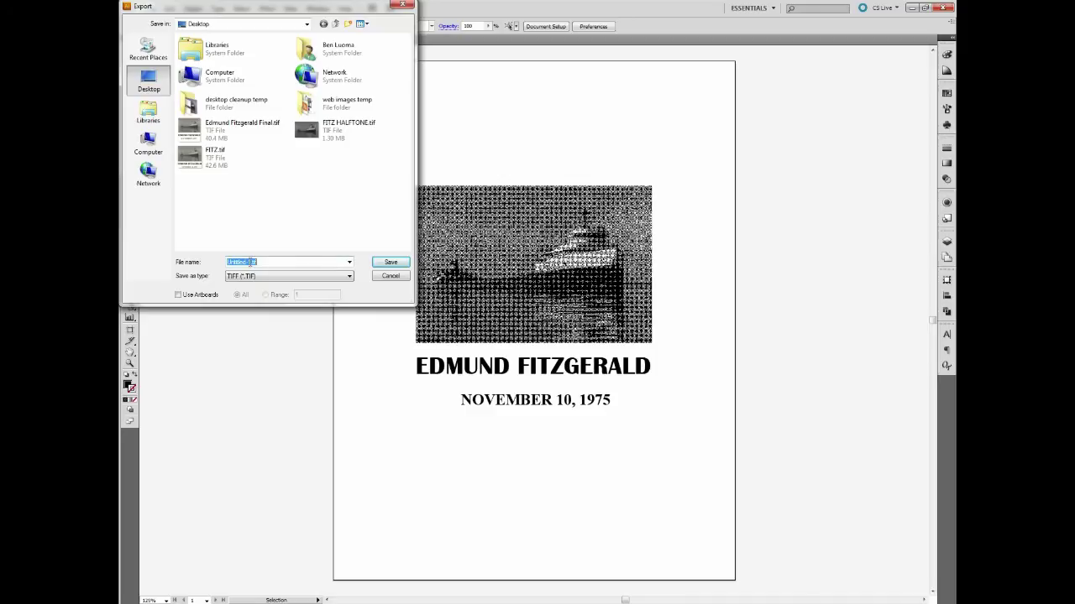
{"action": "left_click", "coordinate": [250, 261]}
{"action": "double_click", "coordinate": [250, 261]}
{"action": "type", "text": "FITZ FINAL"}
{"action": "left_click", "coordinate": [397, 264]}
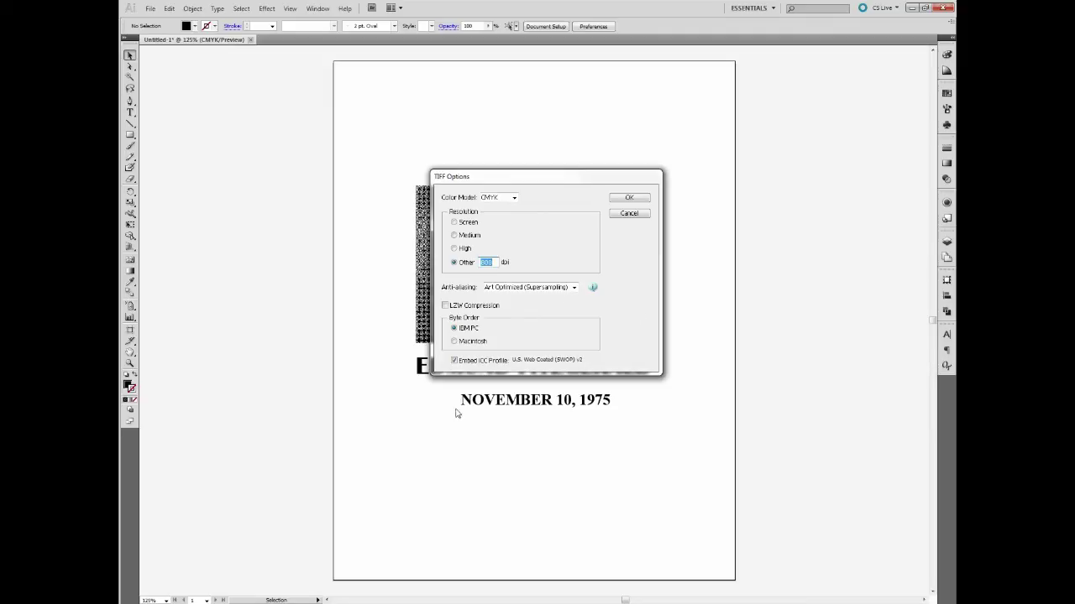
Accept the TIFF Options, then open the desktop FITZ FINAL.tif in Windows Photo Viewer.
{"action": "left_click", "coordinate": [627, 199]}
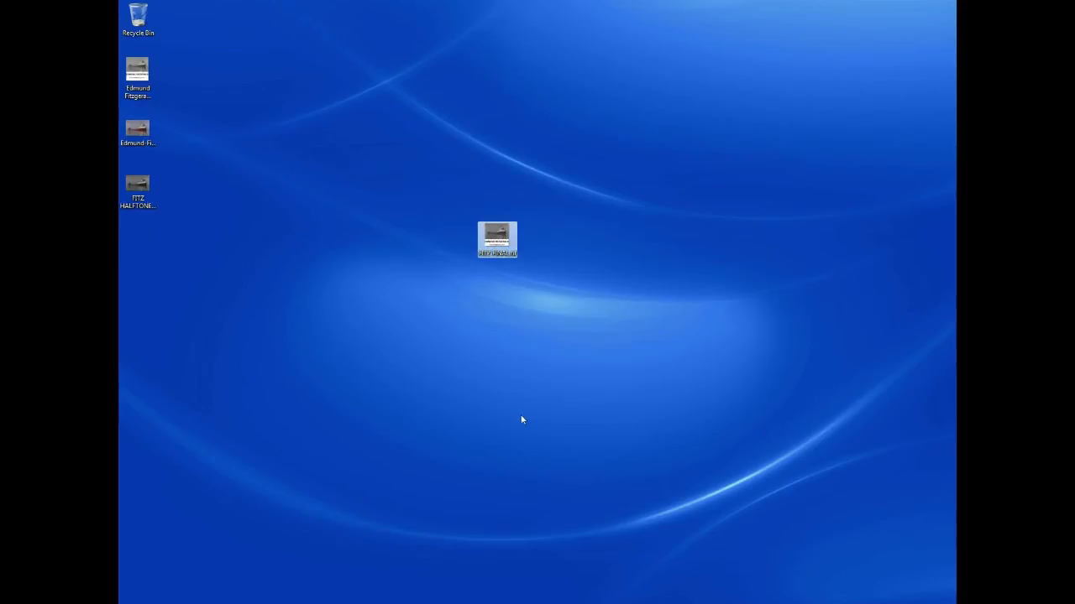
{"action": "right_click", "coordinate": [502, 237]}
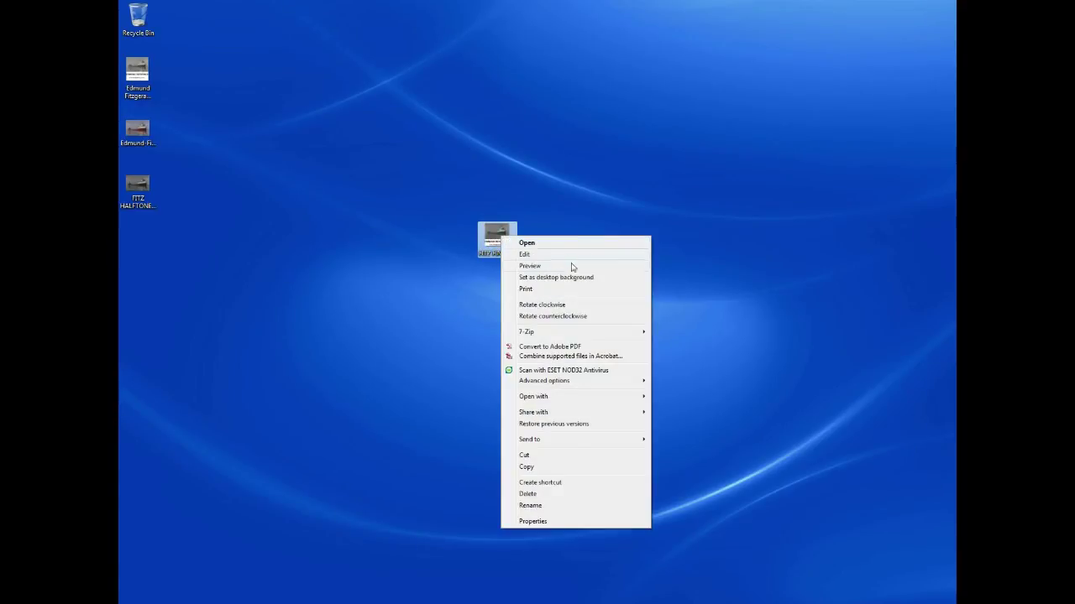
{"action": "mouse_move", "coordinate": [588, 398]}
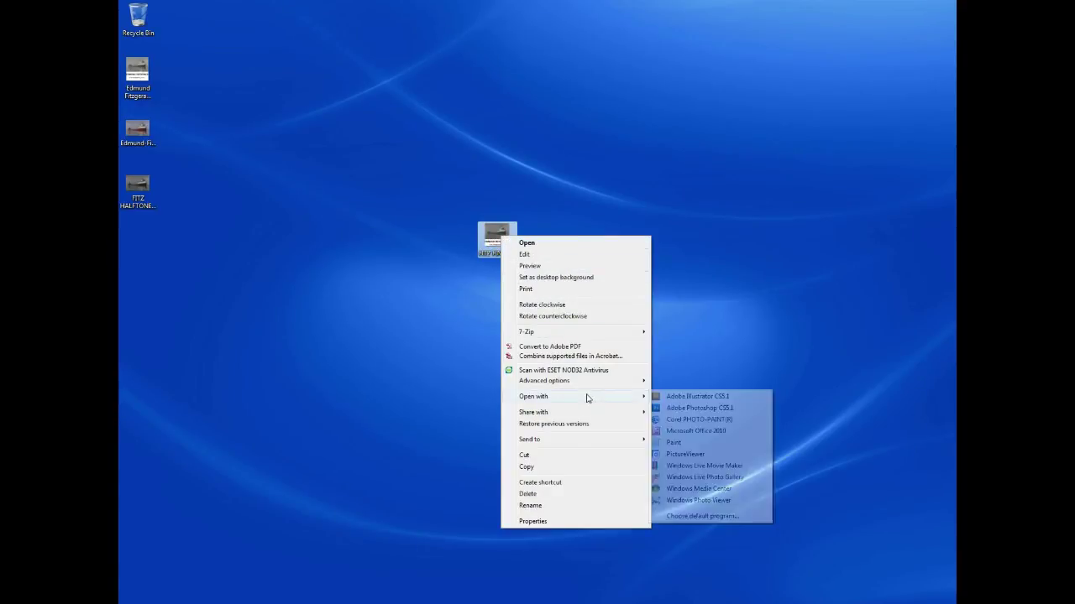
{"action": "left_click", "coordinate": [706, 500]}
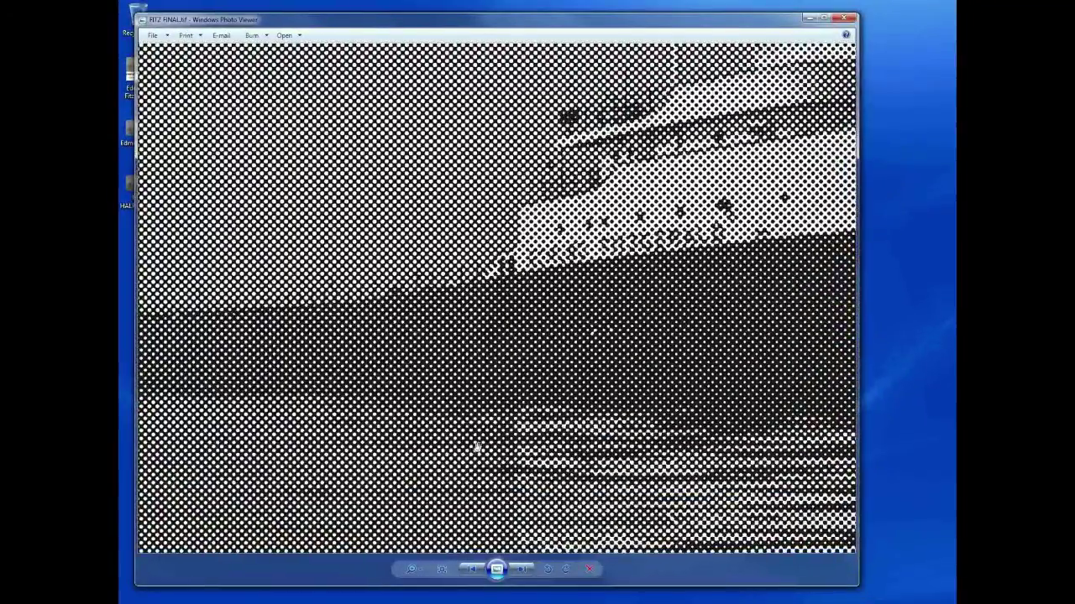
{"action": "scroll", "coordinate": [594, 322], "scroll_direction": "down", "scroll_amount": 2}
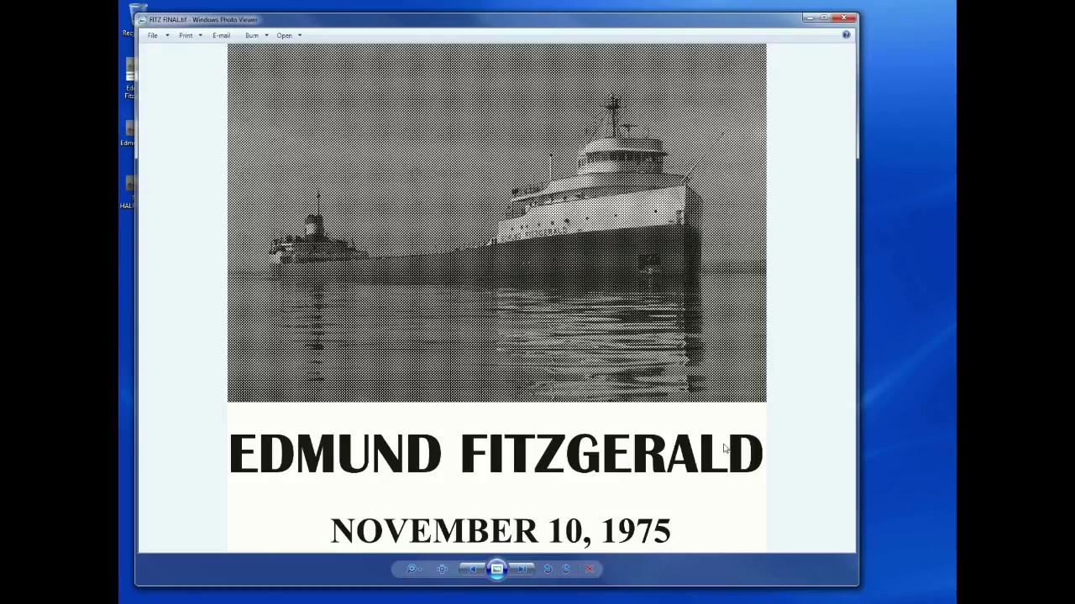
Zoom out to see the whole FITZ FINAL.tif page and move the viewer window aside.
{"action": "left_click_drag", "start_coordinate": [592, 24], "coordinate": [625, 21]}
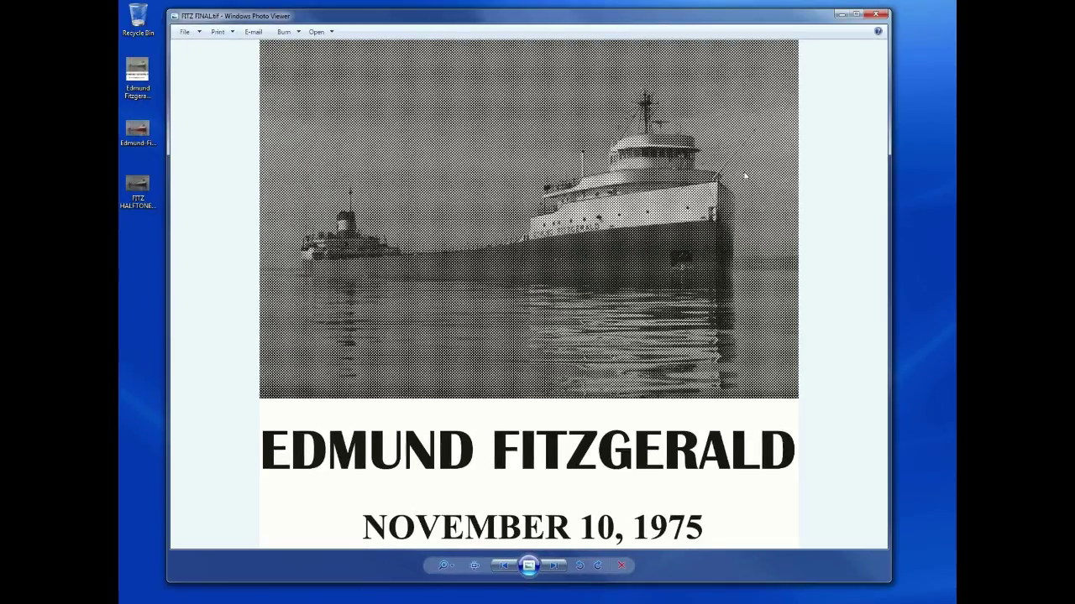